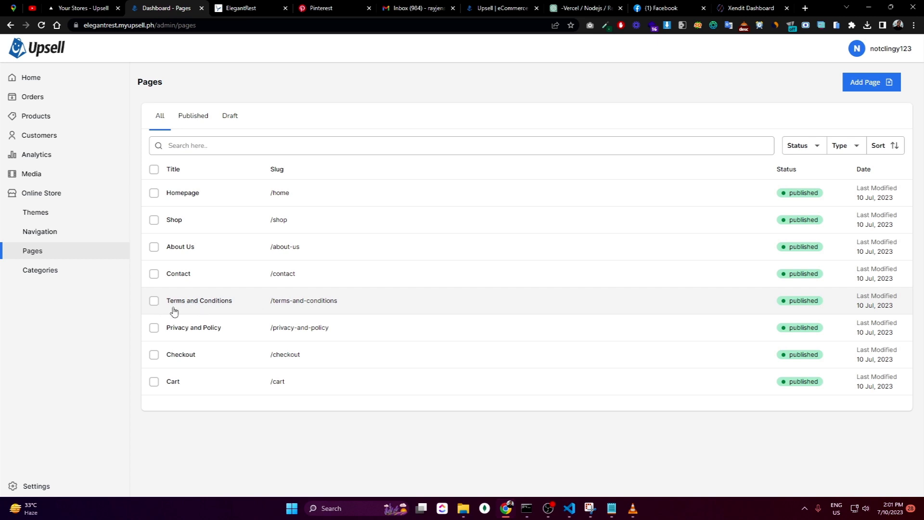
Step: Open the Terms and Conditions page and review its article text for the company name placeholders
left_click(201, 305)
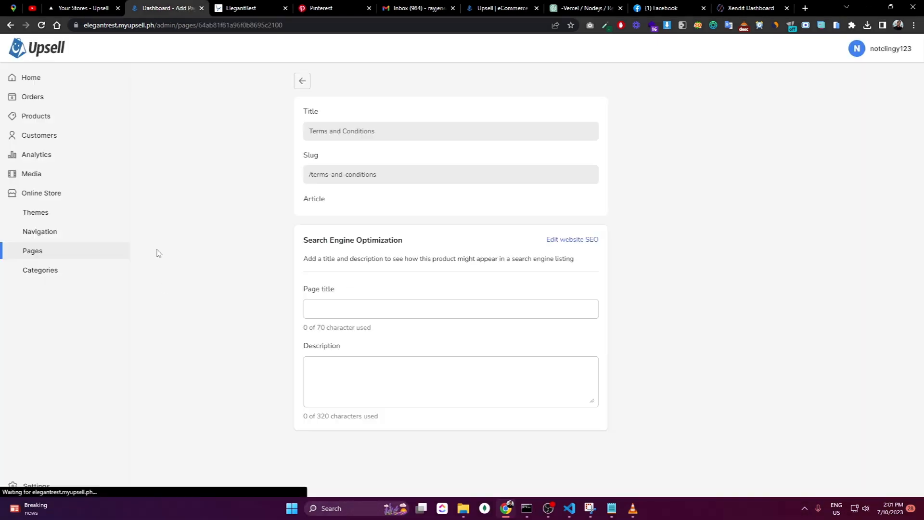
scroll(310, 200, "down", 3)
scroll(538, 201, "up", 3)
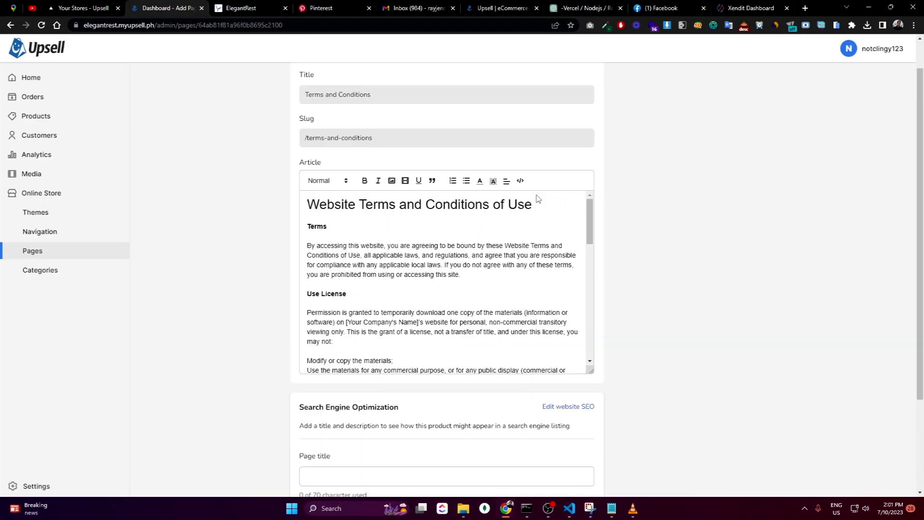
left_click_drag(591, 258, 592, 302)
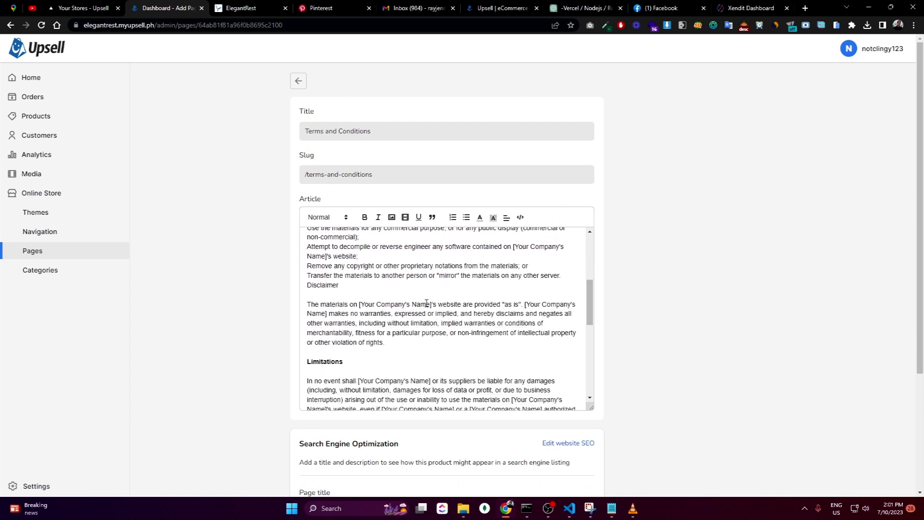
left_click_drag(431, 304, 360, 306)
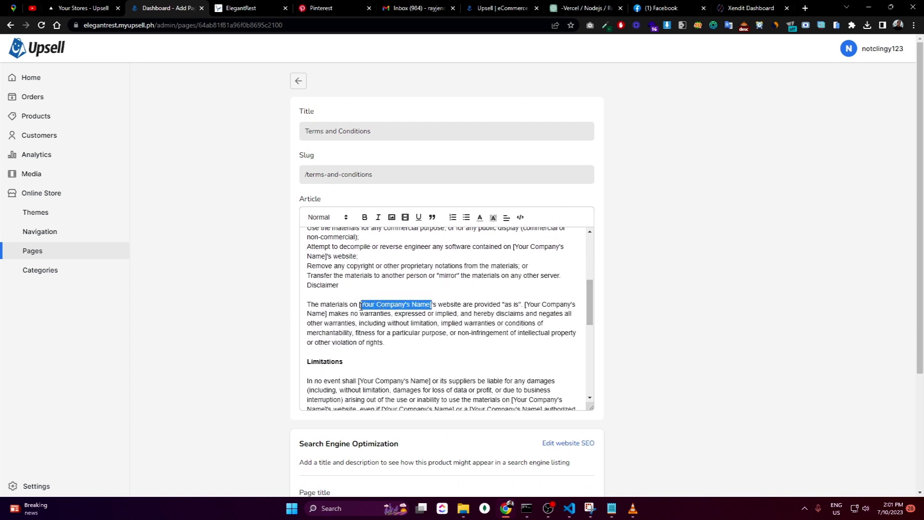
scroll(444, 340, "up", 4)
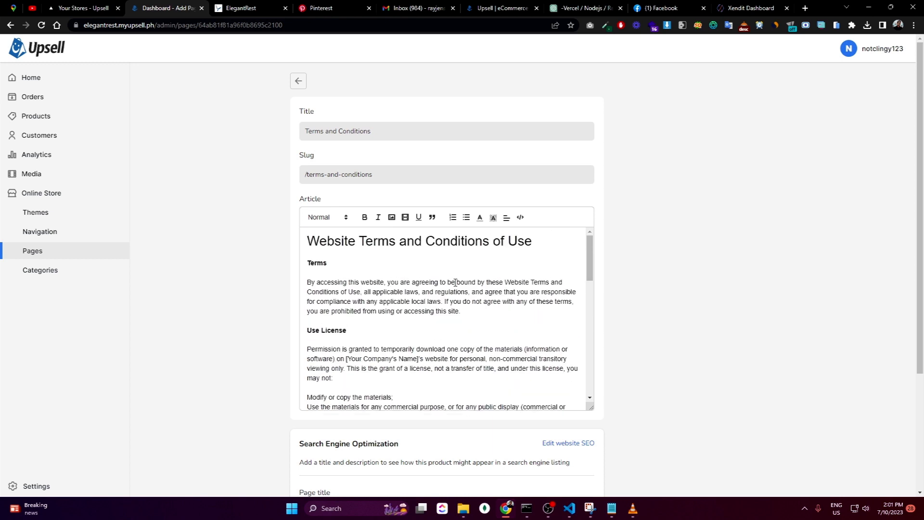
scroll(455, 282, "down", 2)
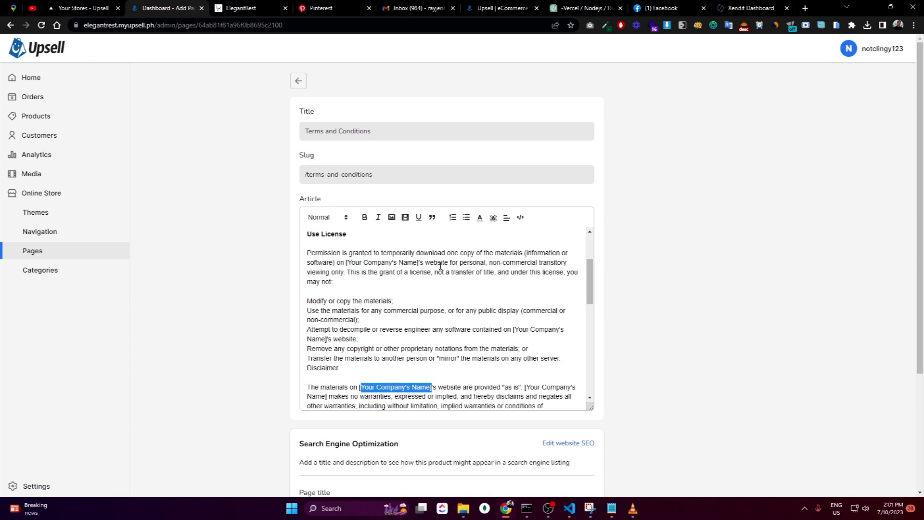
left_click_drag(592, 288, 589, 380)
scroll(413, 260, "down", 3)
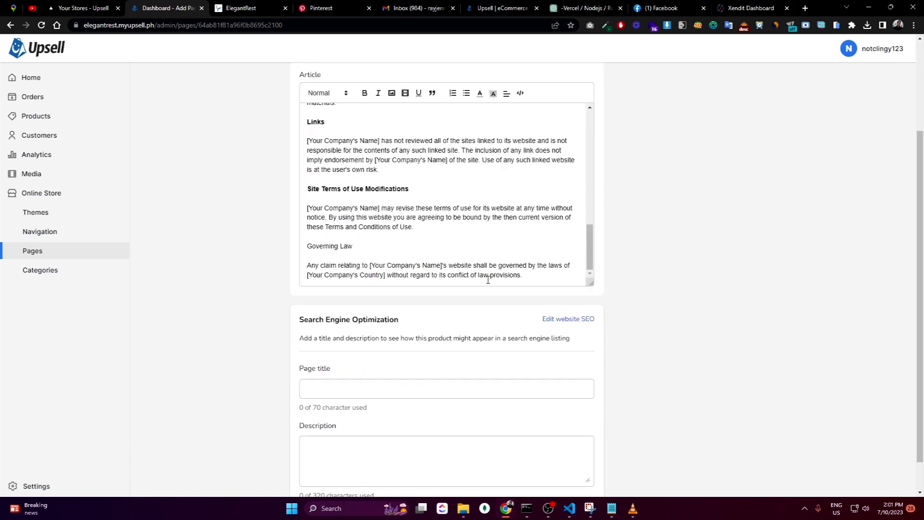
scroll(670, 258, "up", 3)
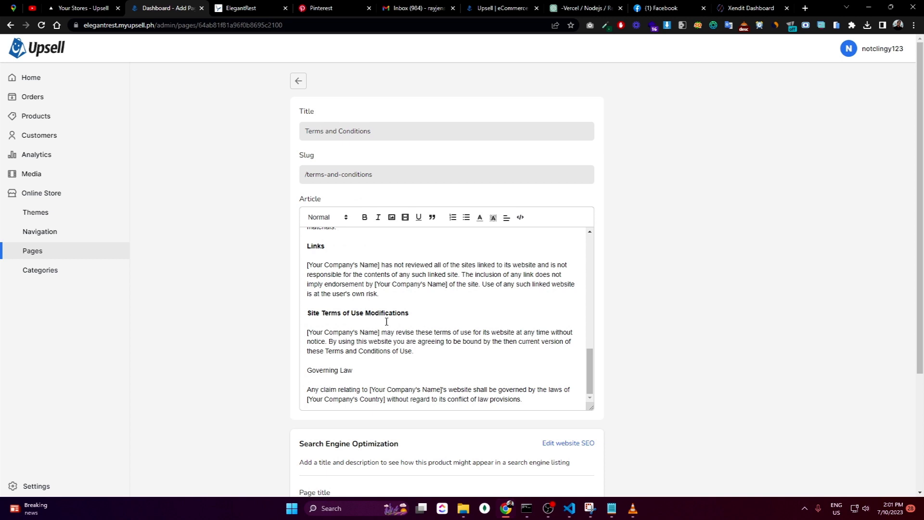
Step: Replace the second company name placeholder in the Links paragraph with "Elegant Rest" and save the page
double_click(447, 286)
double_click(416, 287)
key("ctrl+Right")
key("ctrl+BackSpace")
key("ctrl+BackSpace")
key("ctrl+BackSpace")
key("BackSpace")
key("Delete")
type("Elega")
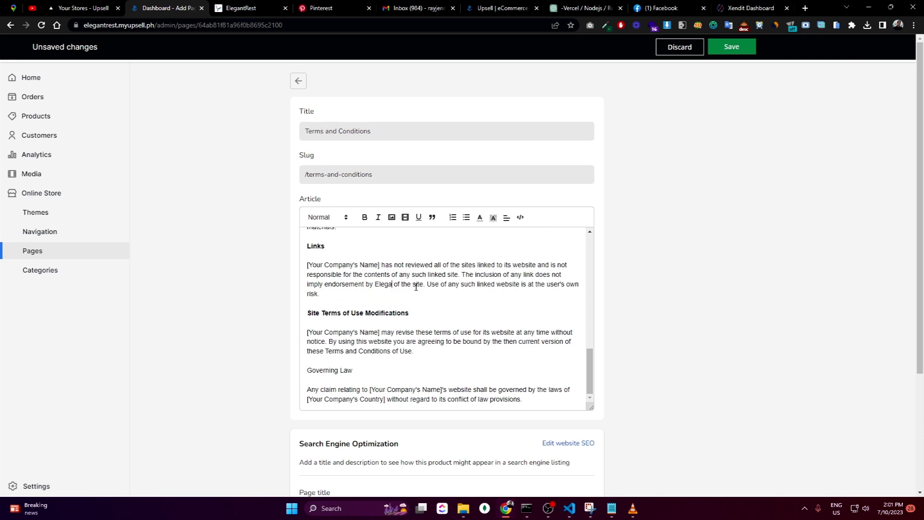
type("nt Rest")
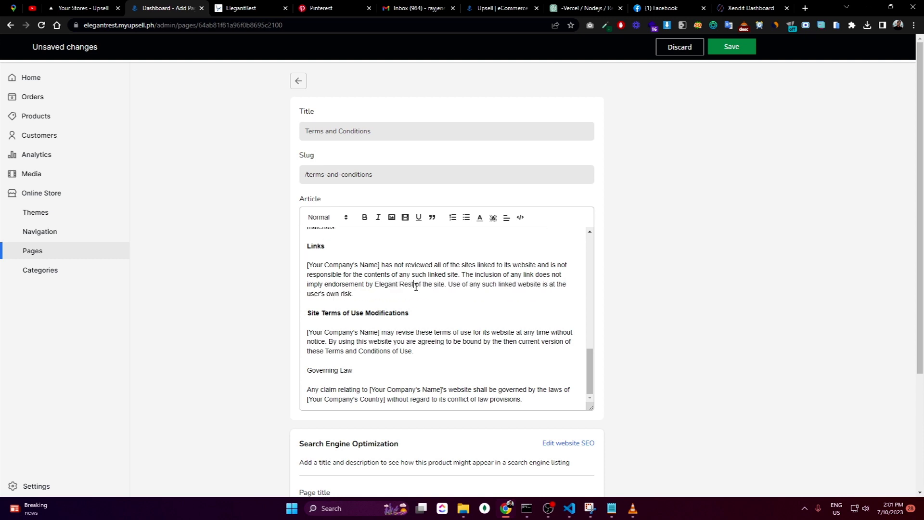
left_click(731, 47)
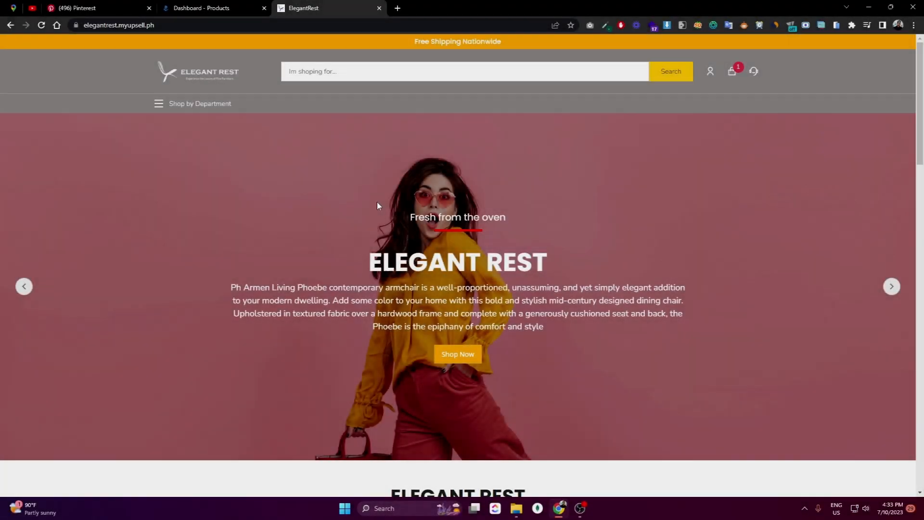
Step: Look over the Elegant Rest storefront homepage, including its header, banner and product section
scroll(563, 169, "down", 12)
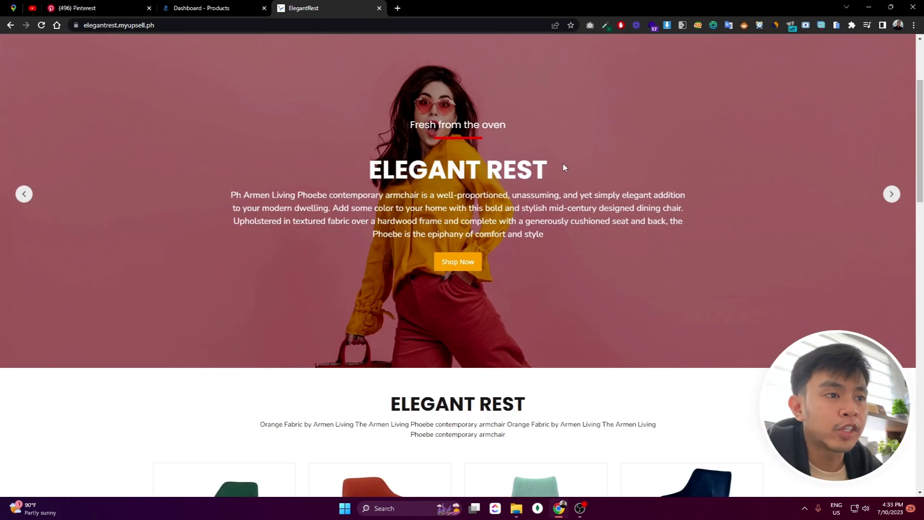
scroll(612, 219, "up", 10)
scroll(617, 219, "up", 3)
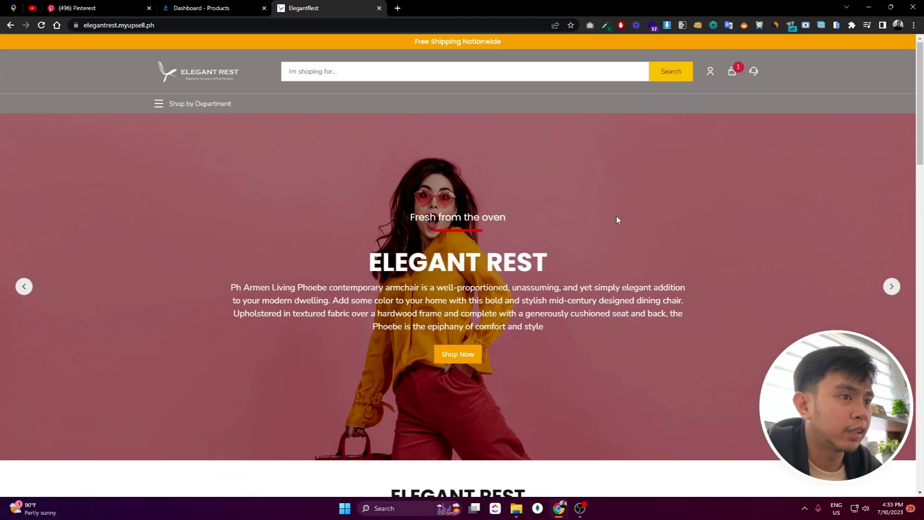
scroll(616, 217, "down", 15)
scroll(612, 215, "up", 5)
scroll(611, 213, "up", 10)
scroll(464, 204, "down", 1)
scroll(320, 135, "up", 1)
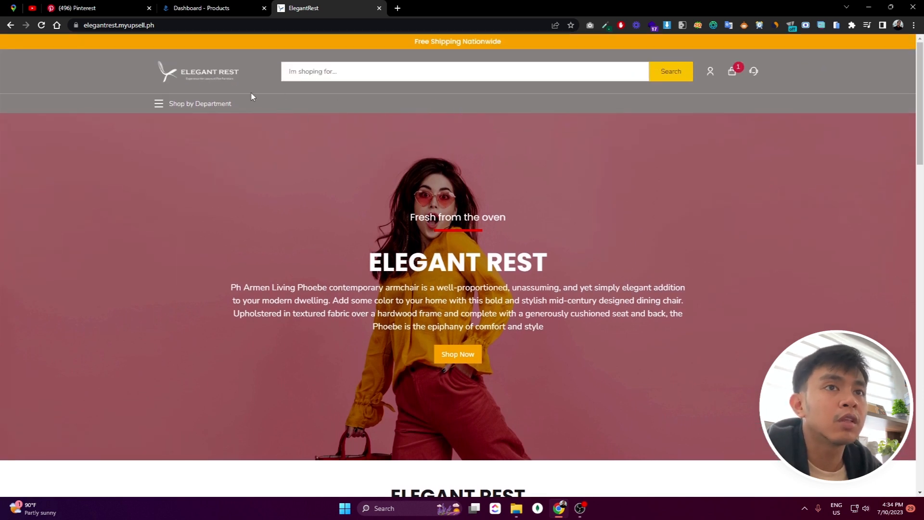
Step: Open the saved theme Elegant Rest v1 from the store dashboard for customization
left_click(229, 6)
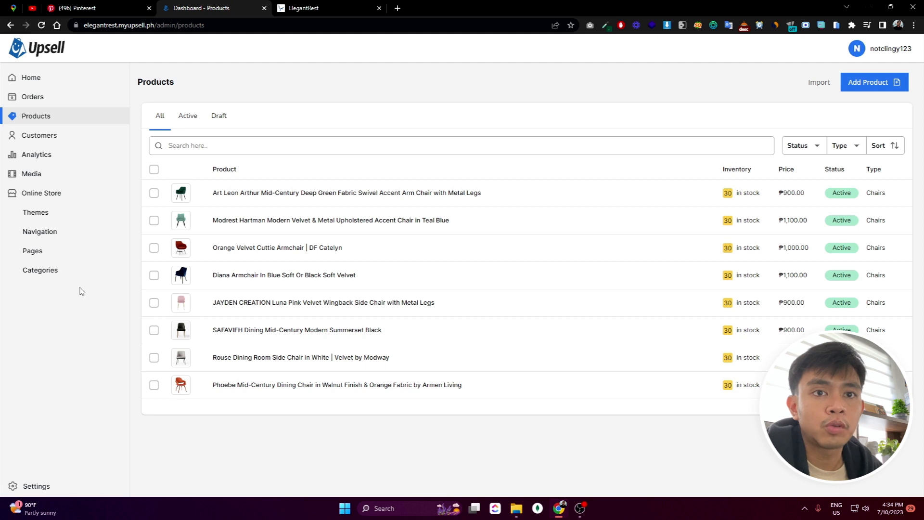
left_click(61, 217)
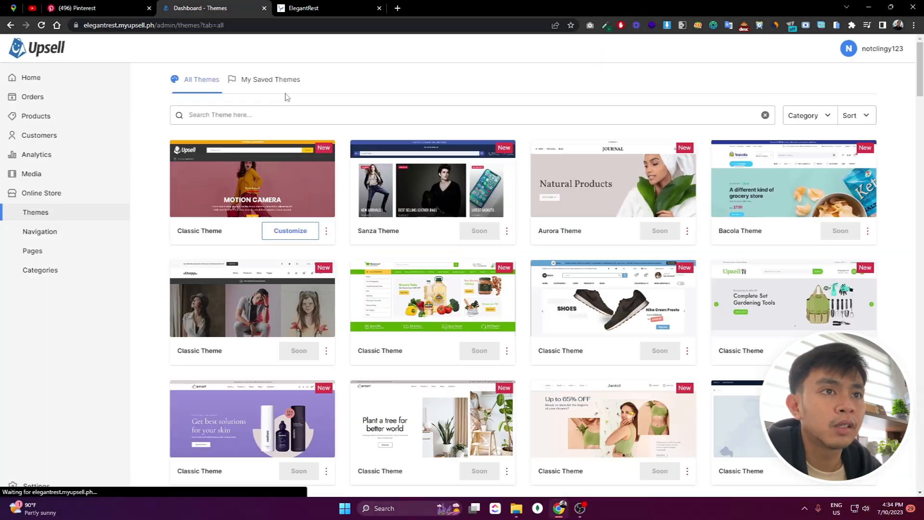
left_click(272, 82)
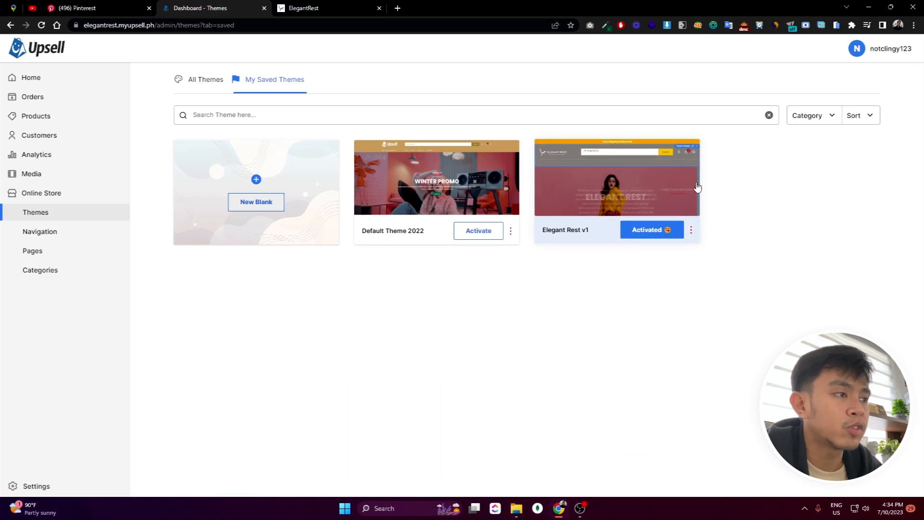
left_click(691, 231)
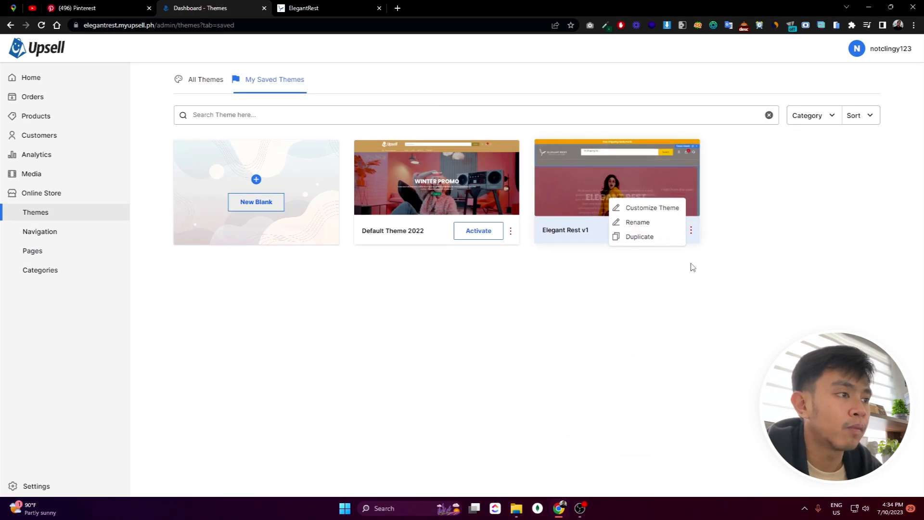
left_click(647, 210)
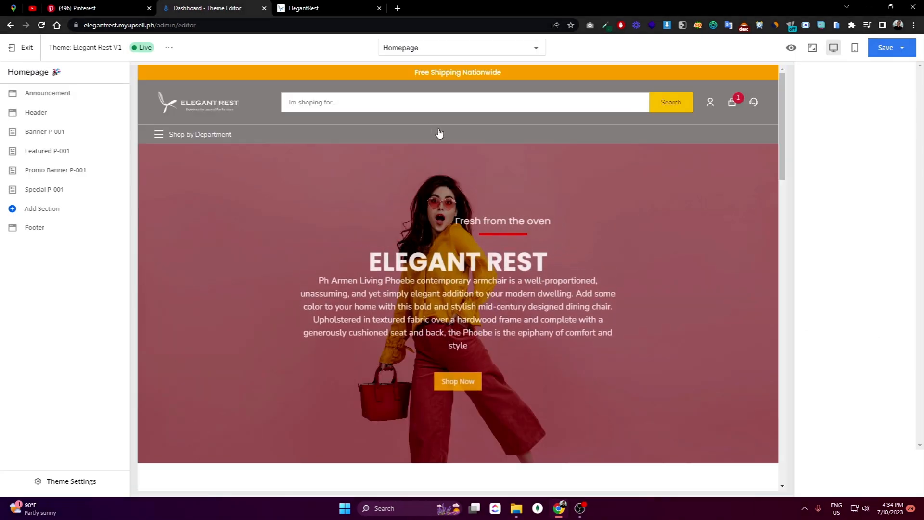
Step: Assign the Primary Menu to the homepage's Classic Header
left_click(439, 133)
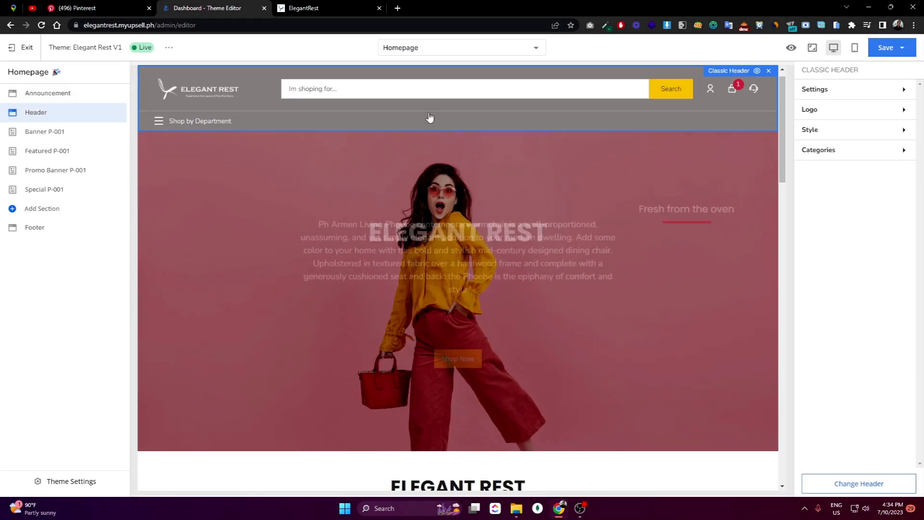
left_click(842, 96)
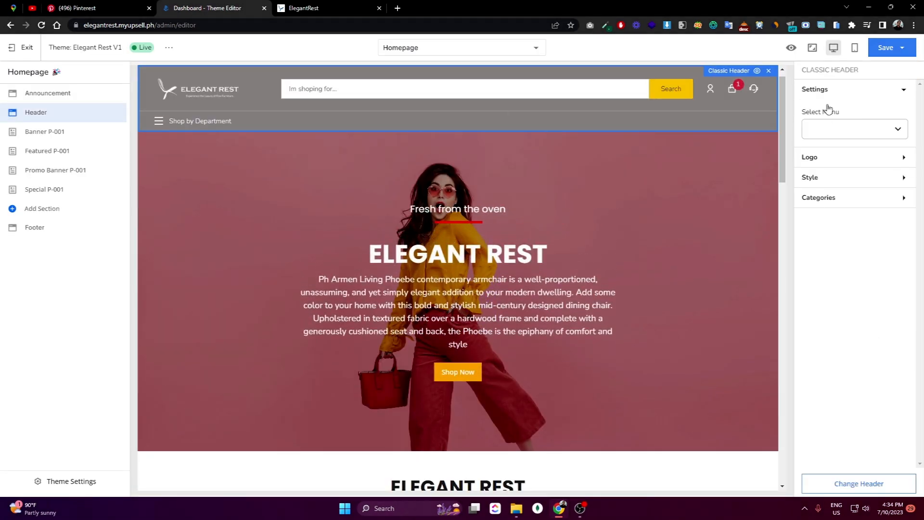
left_click(848, 130)
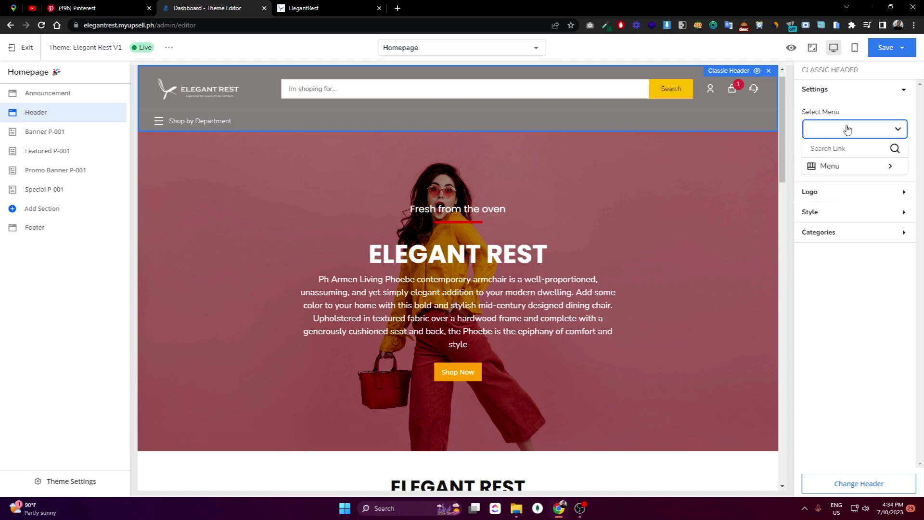
left_click(844, 168)
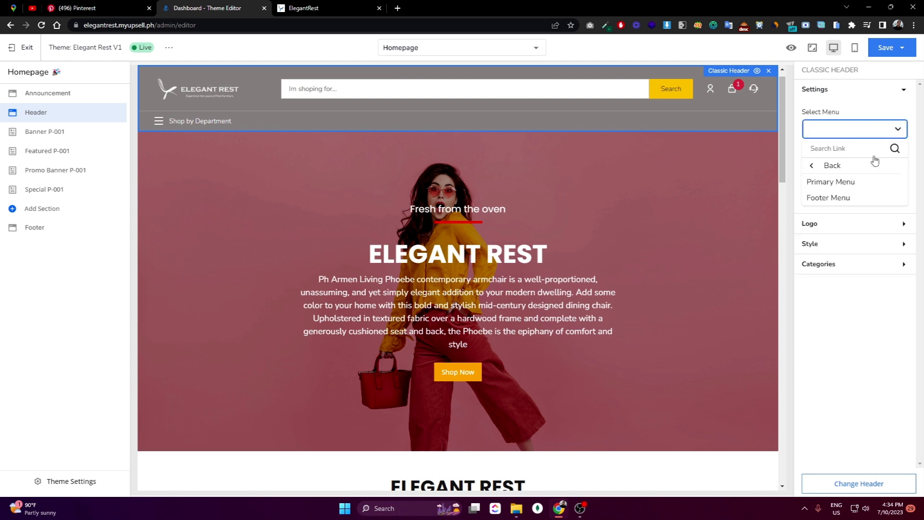
left_click(836, 184)
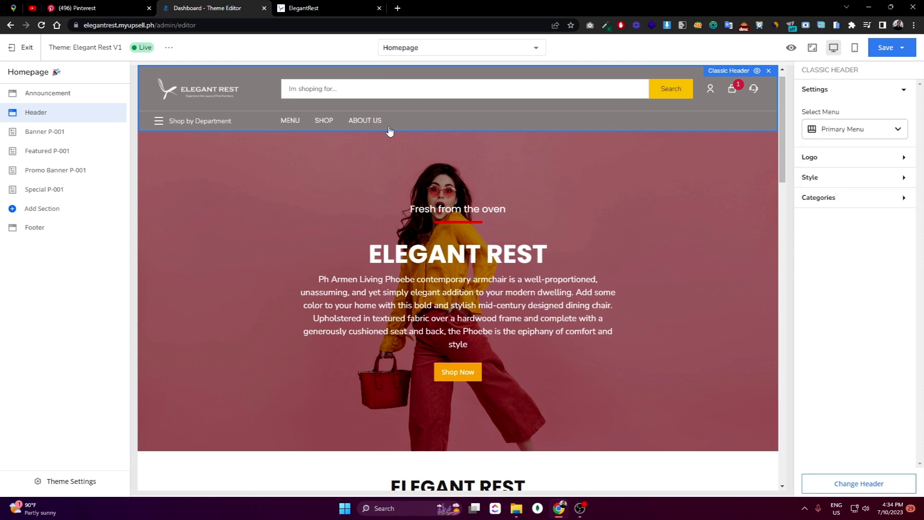
Step: Try the Footer Menu in the header and set the header back to the Primary Menu
left_click(863, 139)
left_click(835, 168)
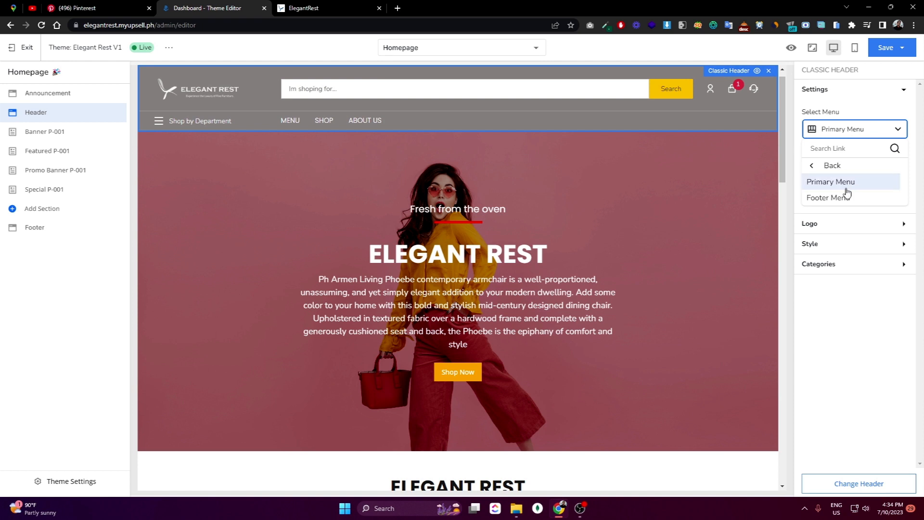
left_click(834, 198)
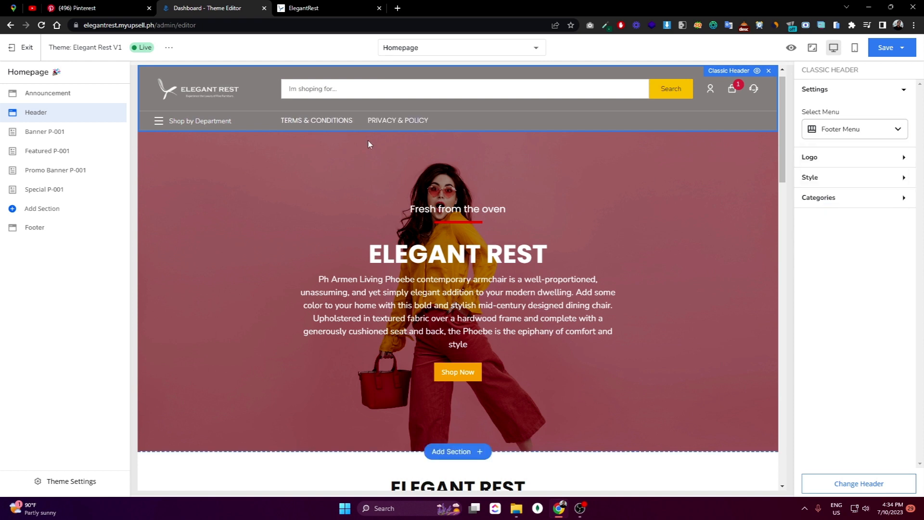
left_click(841, 129)
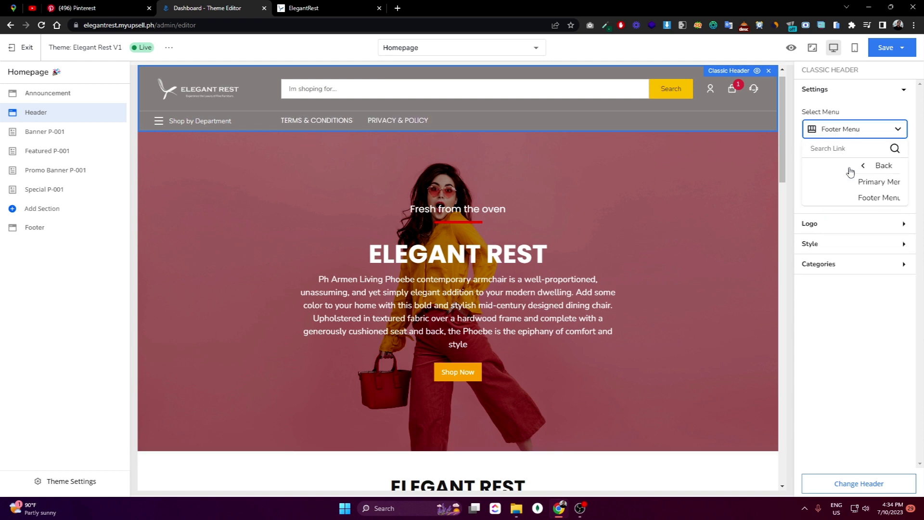
left_click(850, 181)
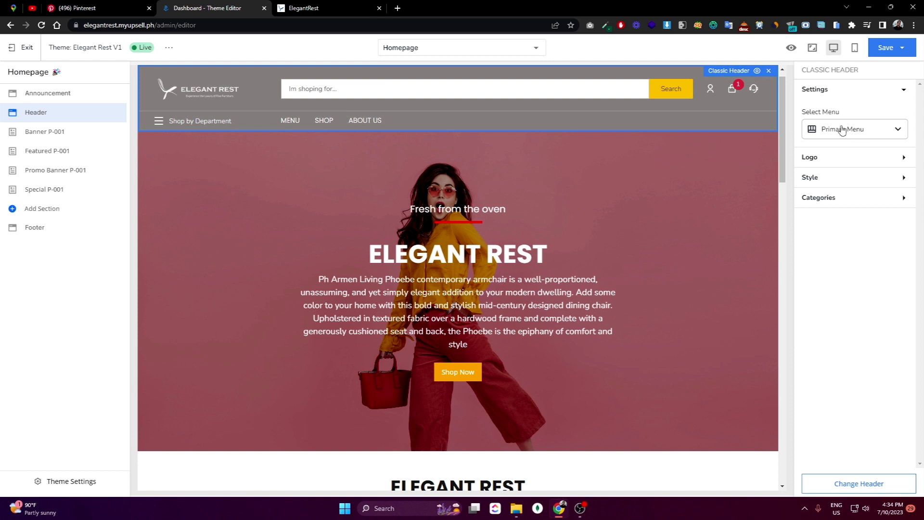
Step: Save the theme and reload the storefront homepage to check the header menu
left_click(665, 186)
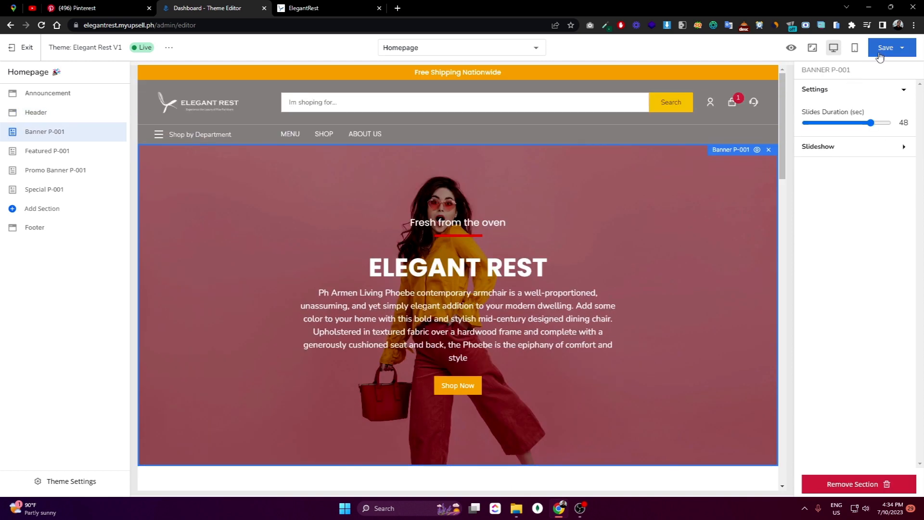
left_click(879, 55)
left_click(861, 73)
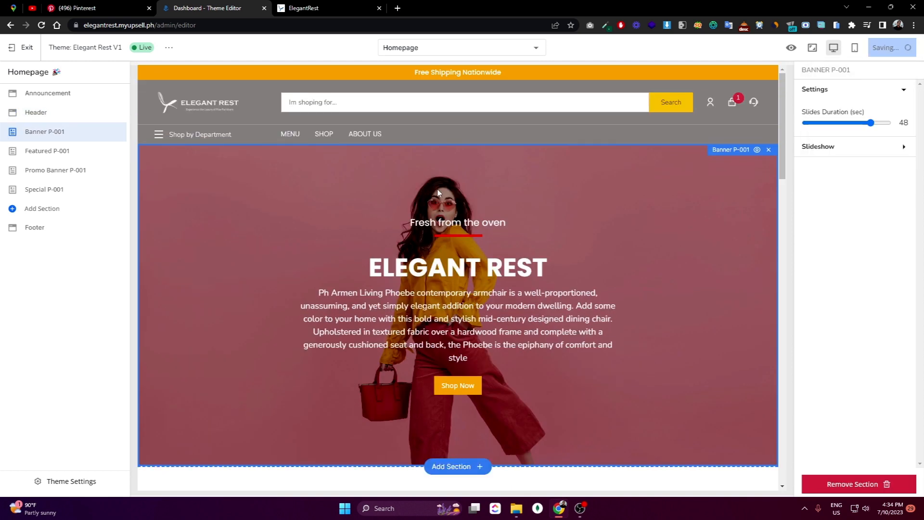
left_click(322, 8)
key("F5")
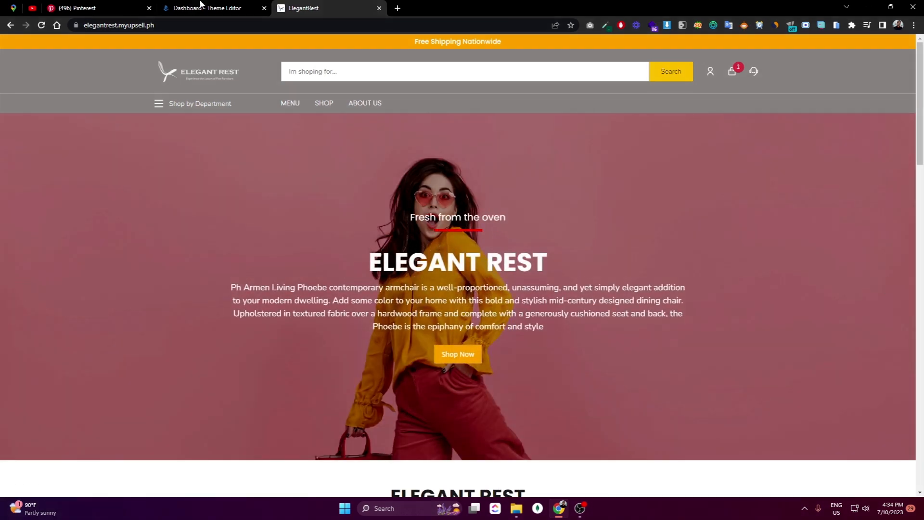
Step: Exit the theme editor, open the Primary Menu in the store's navigation settings and add a new menu item
left_click(202, 8)
left_click(26, 48)
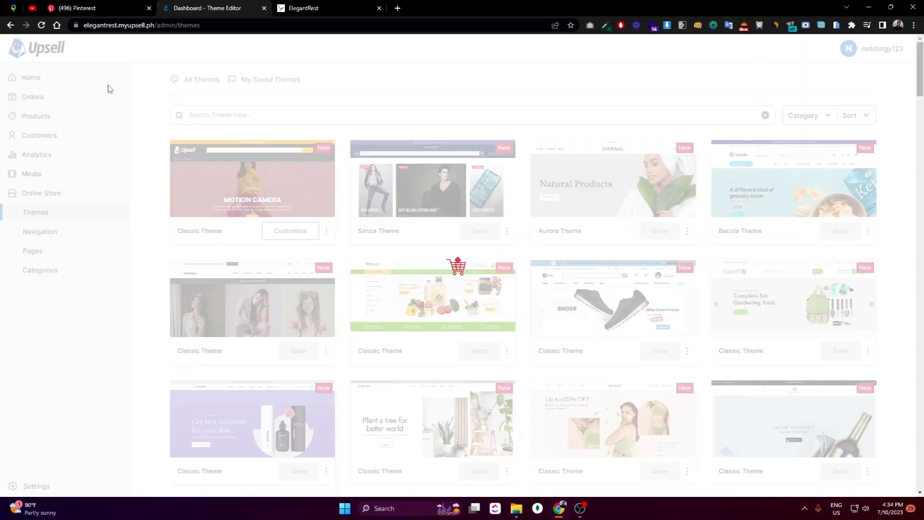
left_click(68, 233)
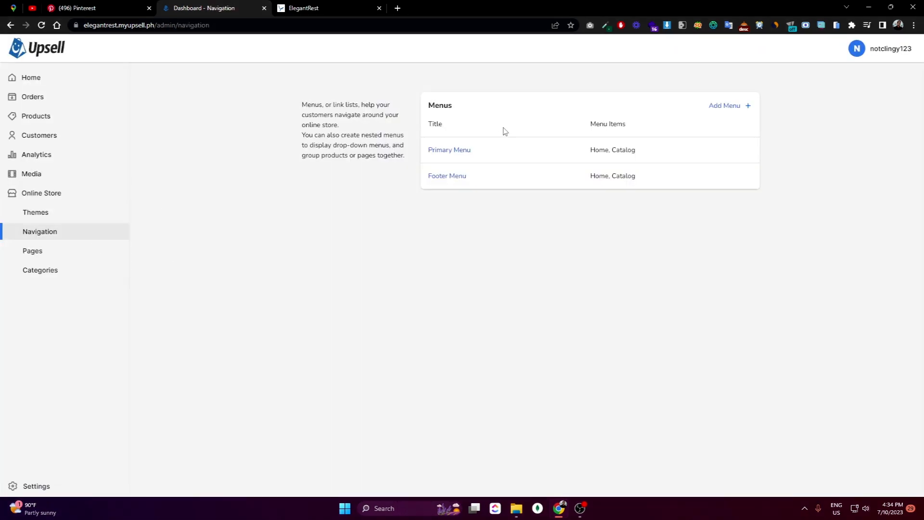
left_click(460, 153)
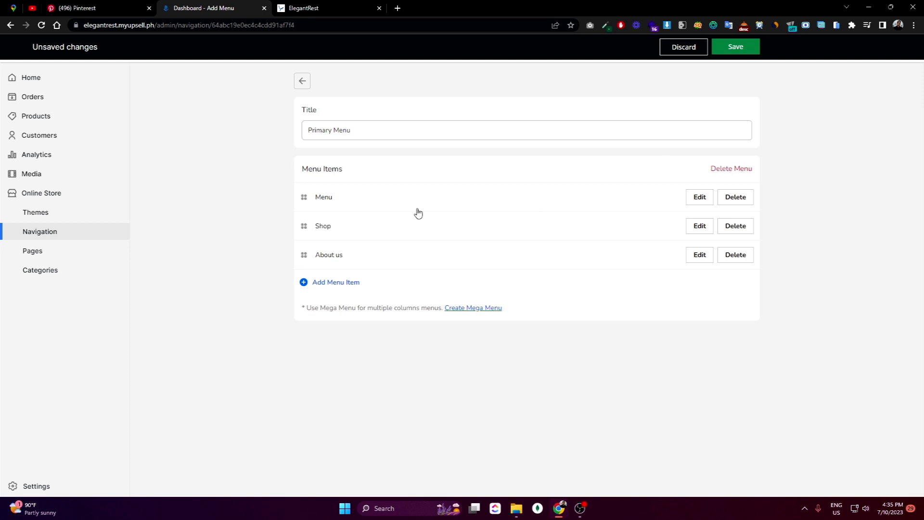
left_click(341, 284)
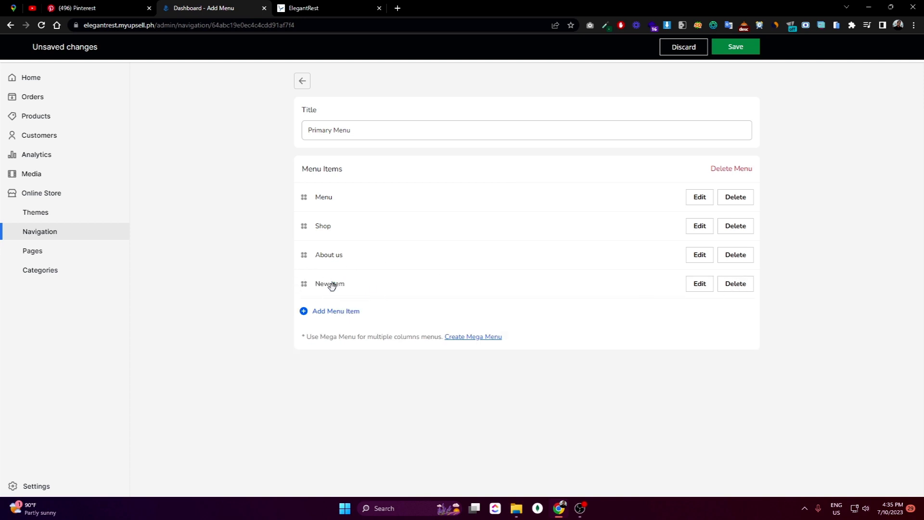
Step: Save the Primary Menu and reload the storefront homepage to check the new header item
left_click(731, 49)
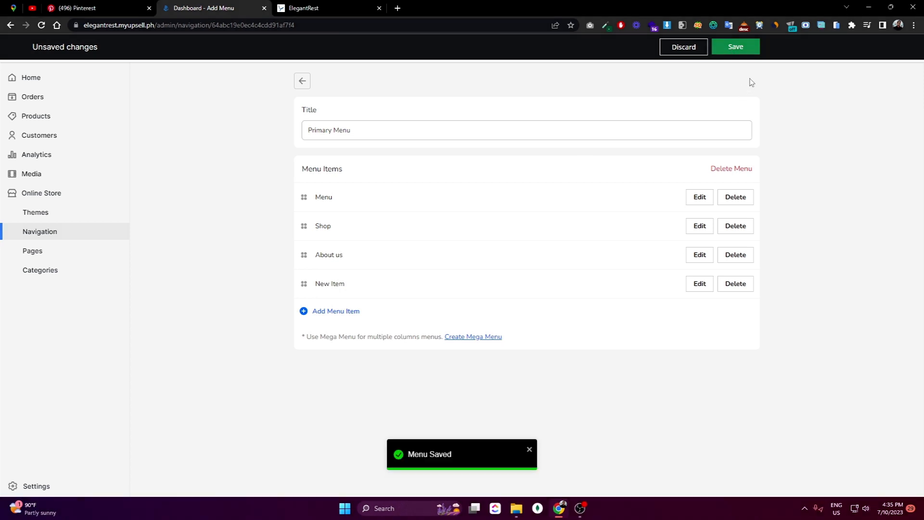
key("ctrl+Tab")
key("F5")
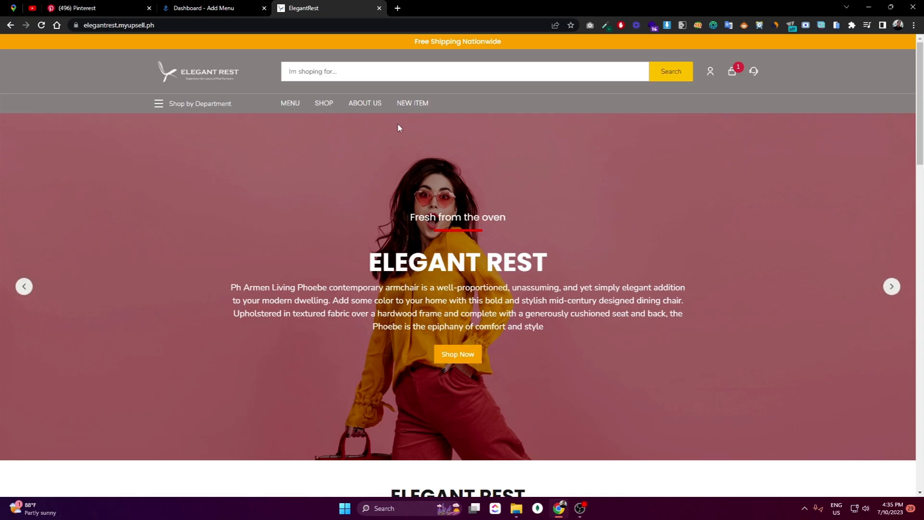
Step: Rename the Primary Menu's New Item to "Chairs" and link it to the chairs category
left_click(241, 9)
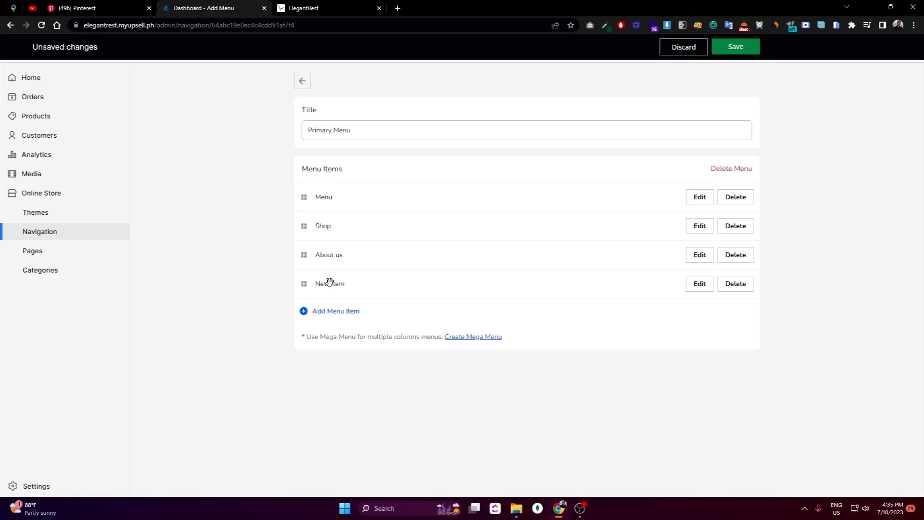
left_click(699, 284)
left_click(823, 97)
left_click_drag(823, 97, 727, 102)
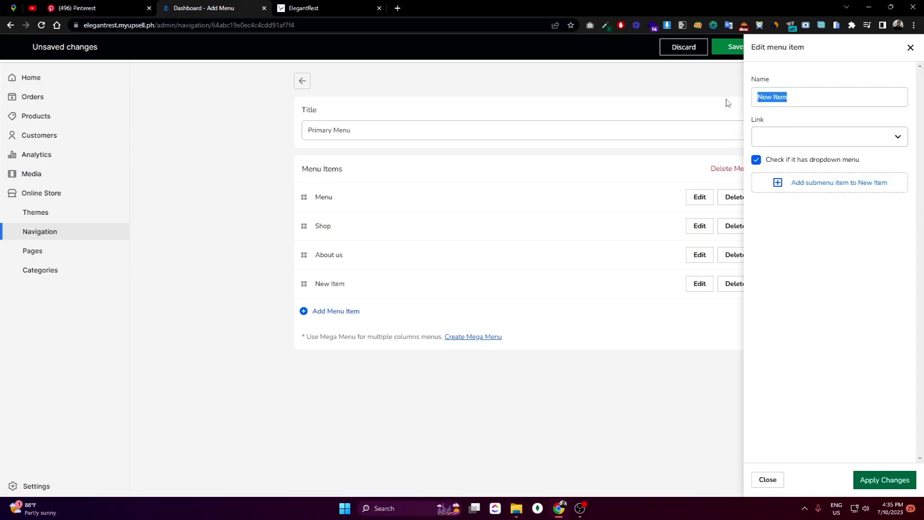
key("BackSpace")
left_click(807, 98)
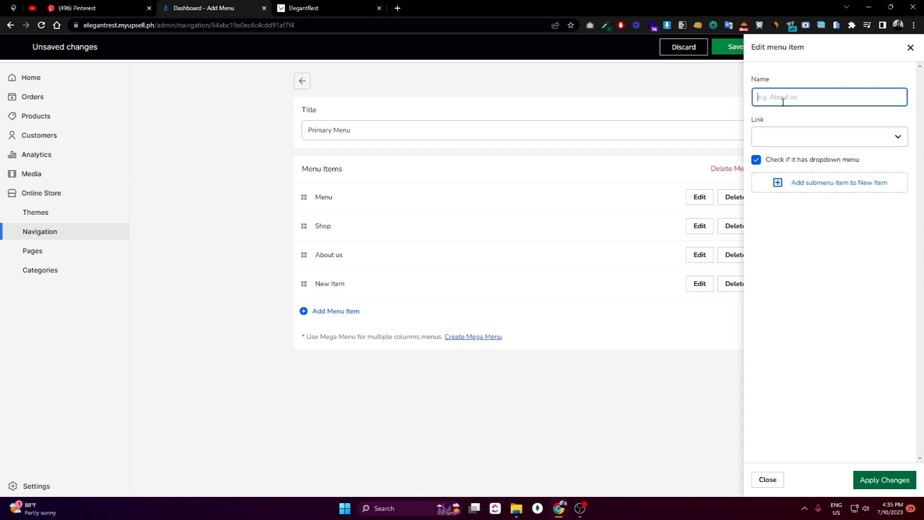
type("Chairs")
left_click(811, 144)
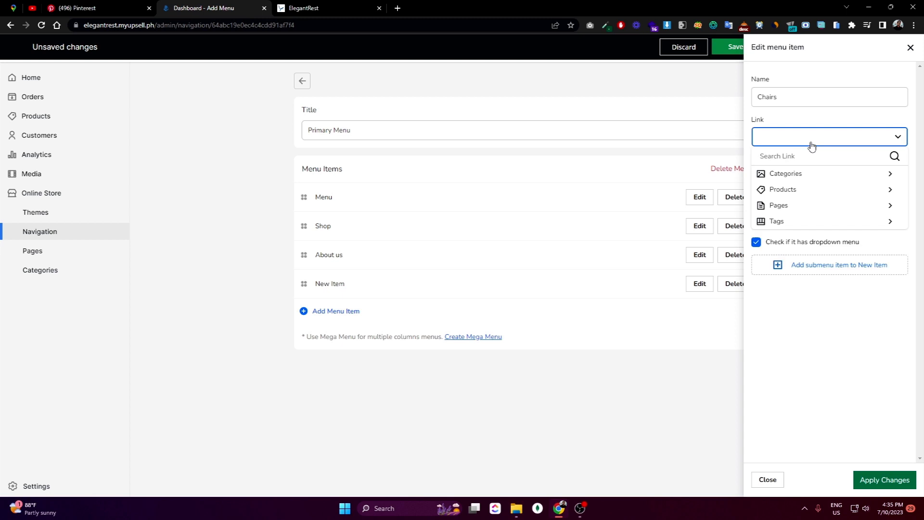
left_click(808, 178)
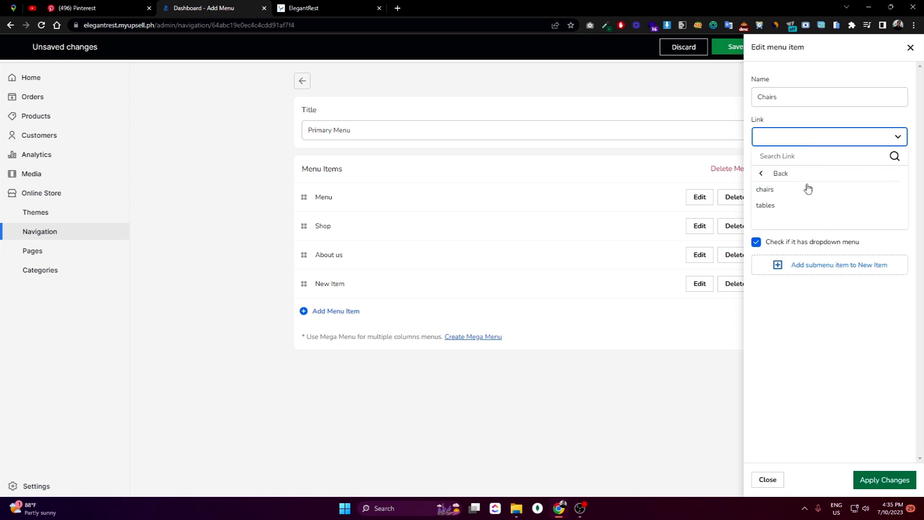
left_click(776, 193)
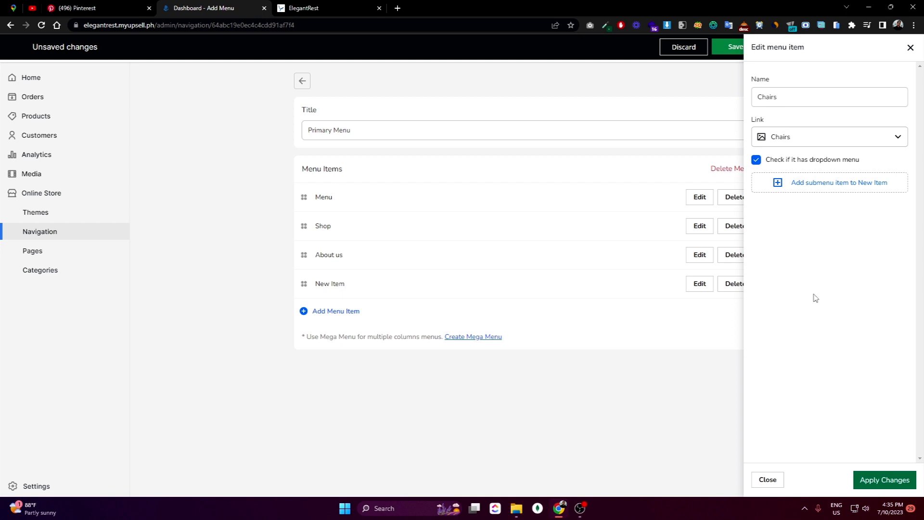
Step: Add a submenu item named "Side Chairs" under Chairs and link it to the sidechair tag
left_click(821, 193)
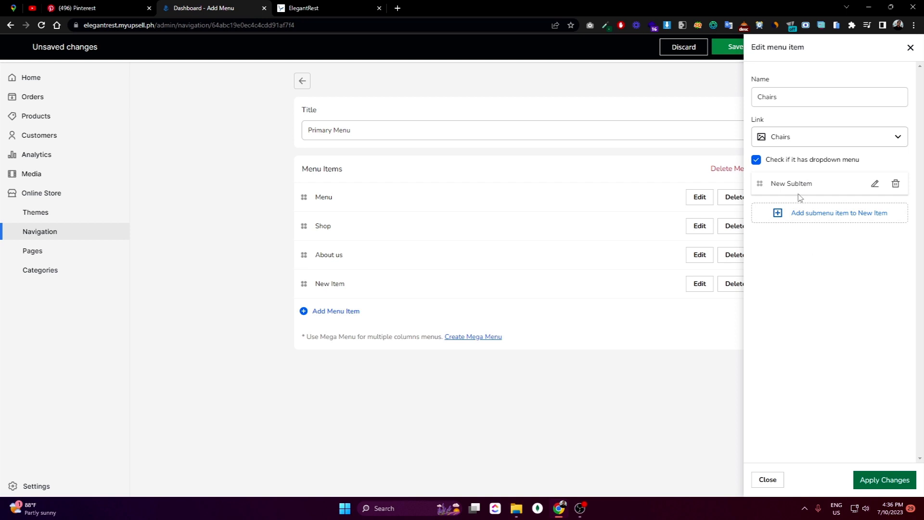
left_click(874, 188)
left_click_drag(845, 224, 719, 229)
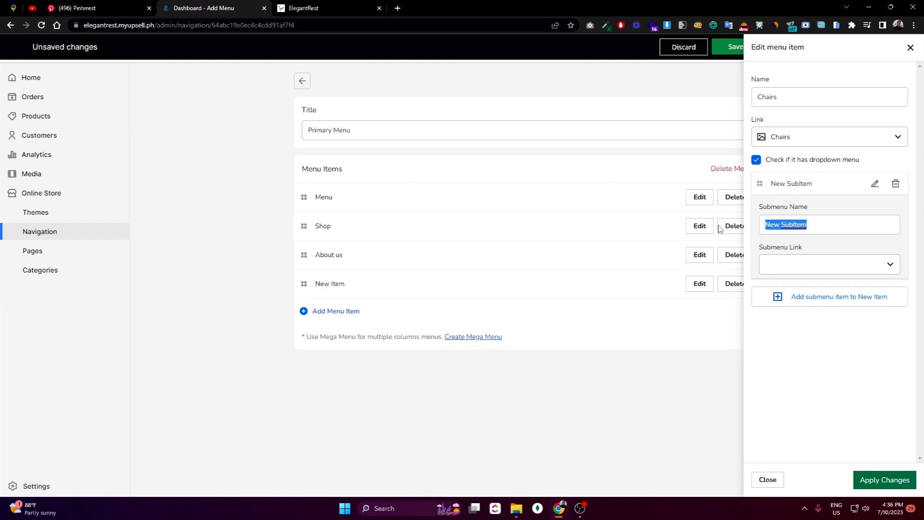
type("Side Chairs")
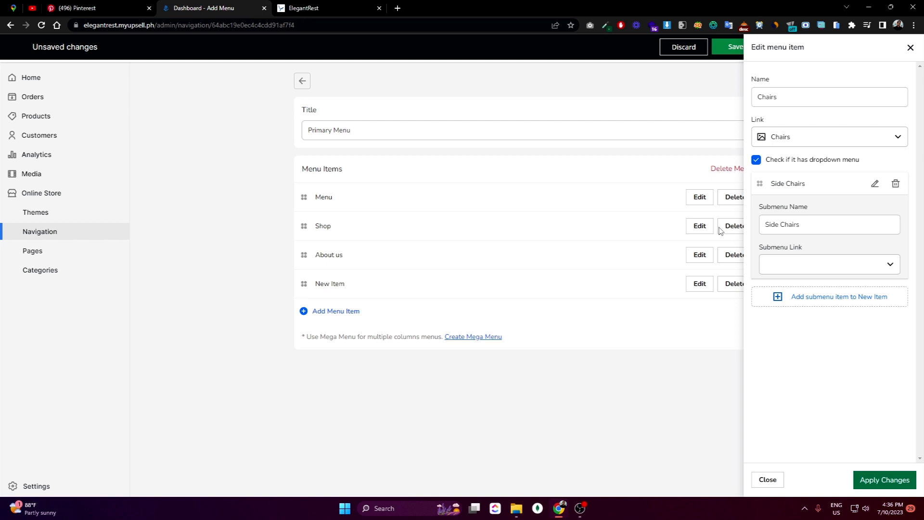
left_click(791, 264)
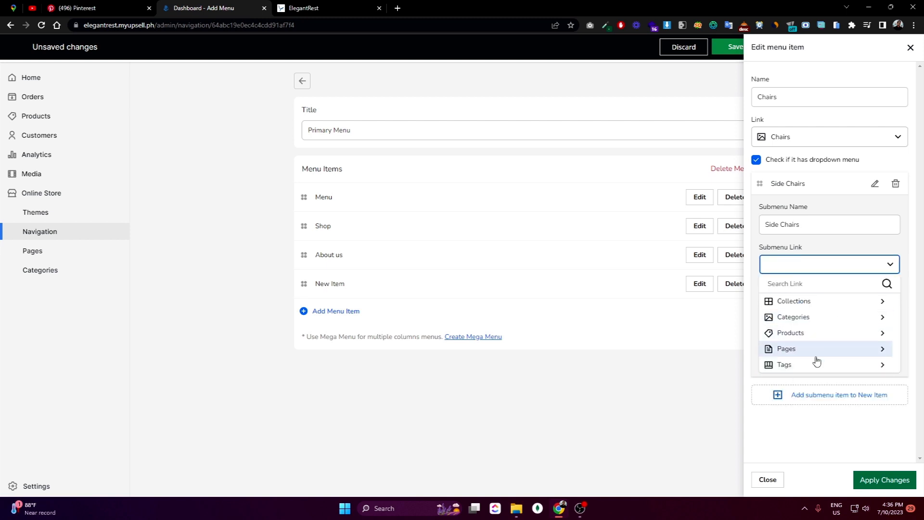
left_click(801, 367)
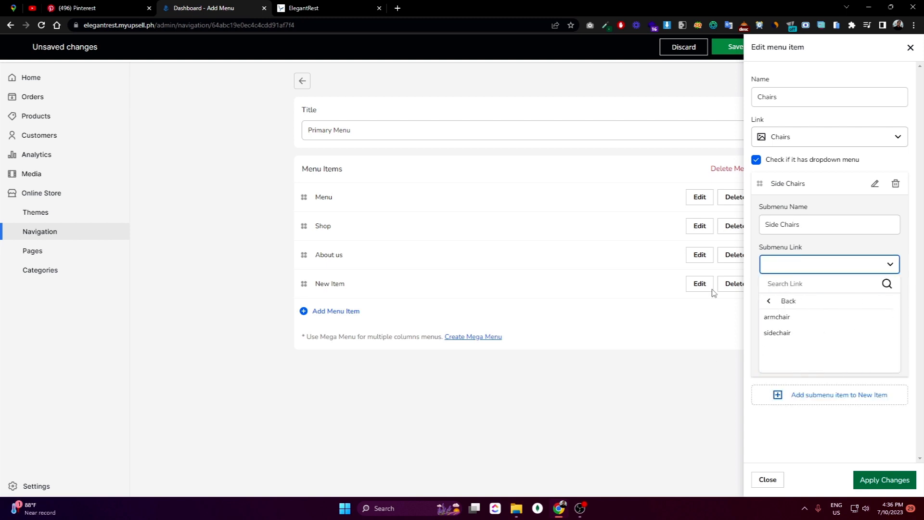
left_click(777, 333)
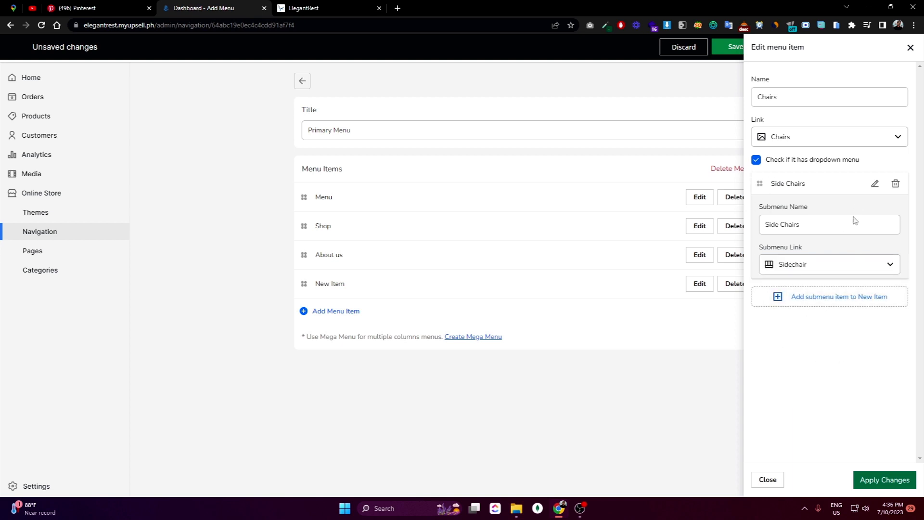
Step: Add a second submenu item named "Arm Chairs" and link it to the armchair tag
left_click(815, 300)
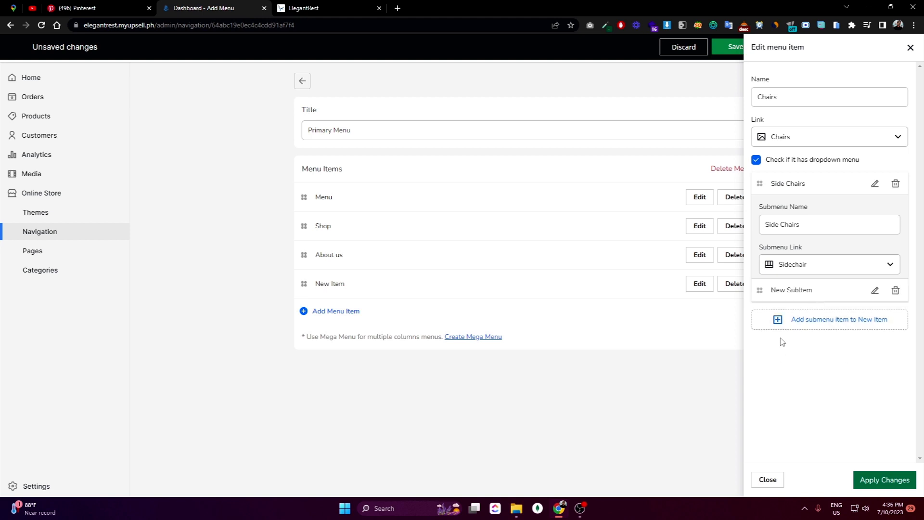
left_click(875, 292)
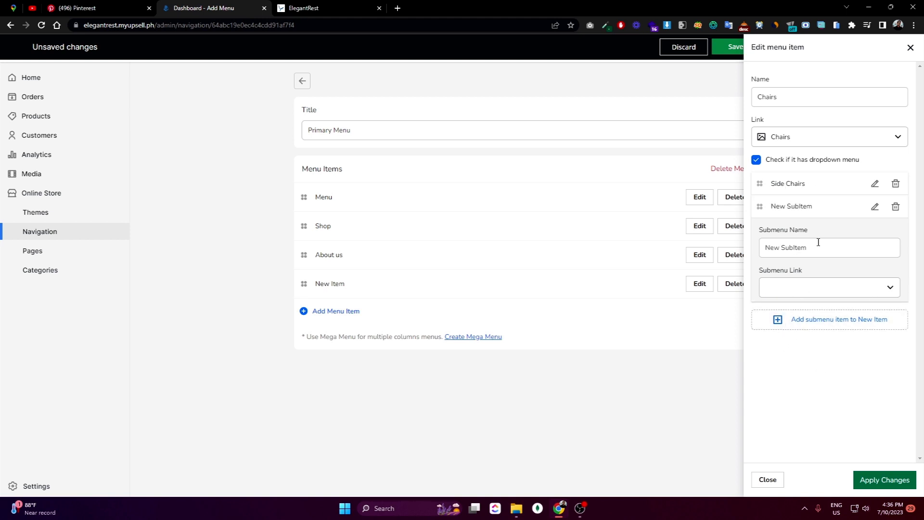
left_click_drag(818, 242, 729, 253)
type("Ar")
left_click(793, 289)
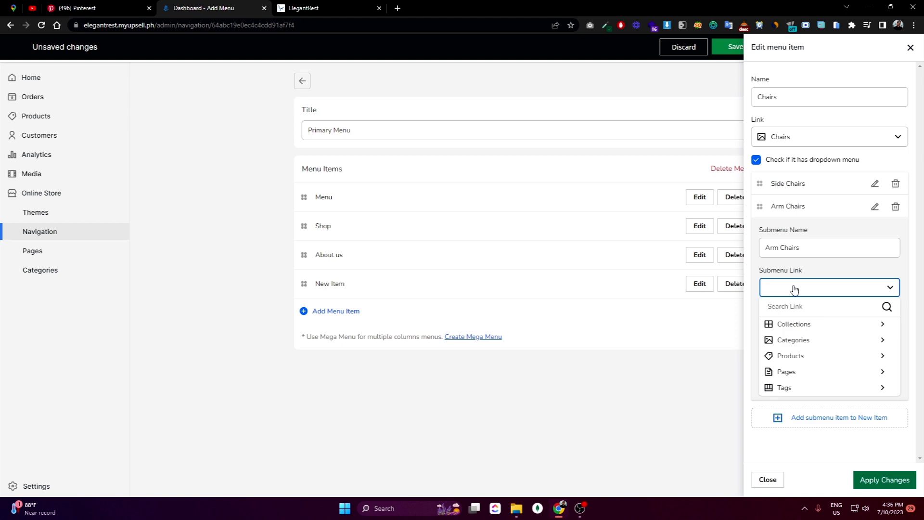
left_click(803, 389)
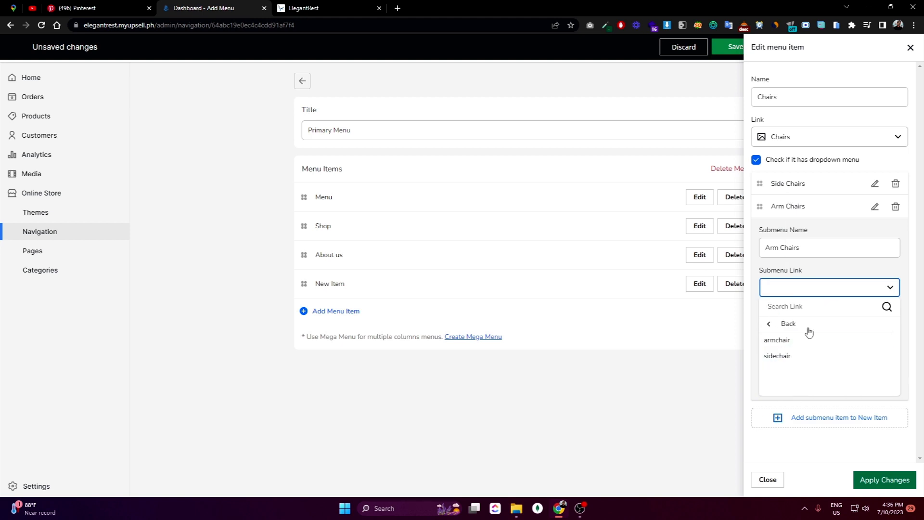
left_click(791, 342)
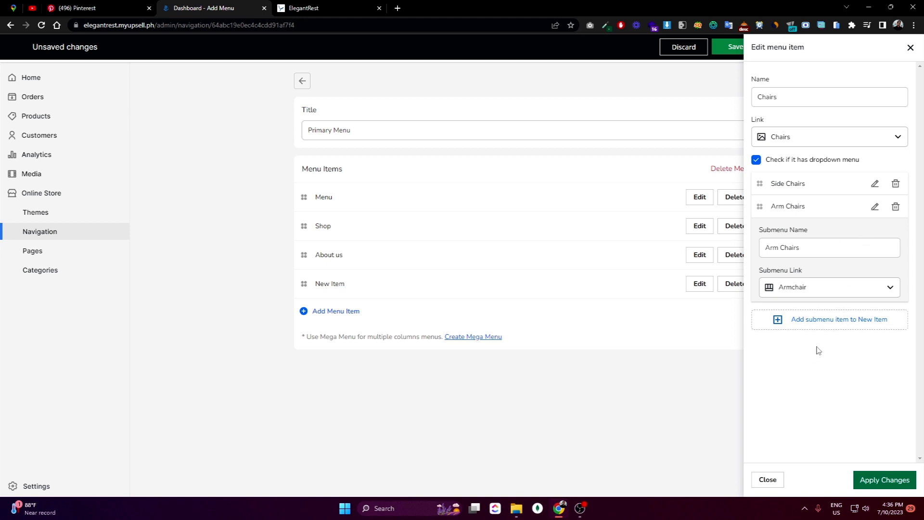
Step: Add a third submenu item named "Stool Chair", check the available tags and leave its link empty
left_click(826, 328)
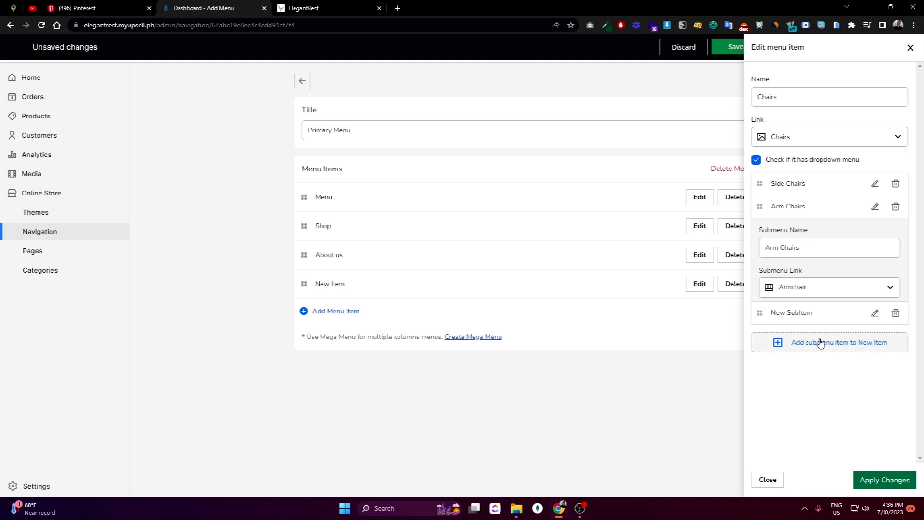
left_click(874, 314)
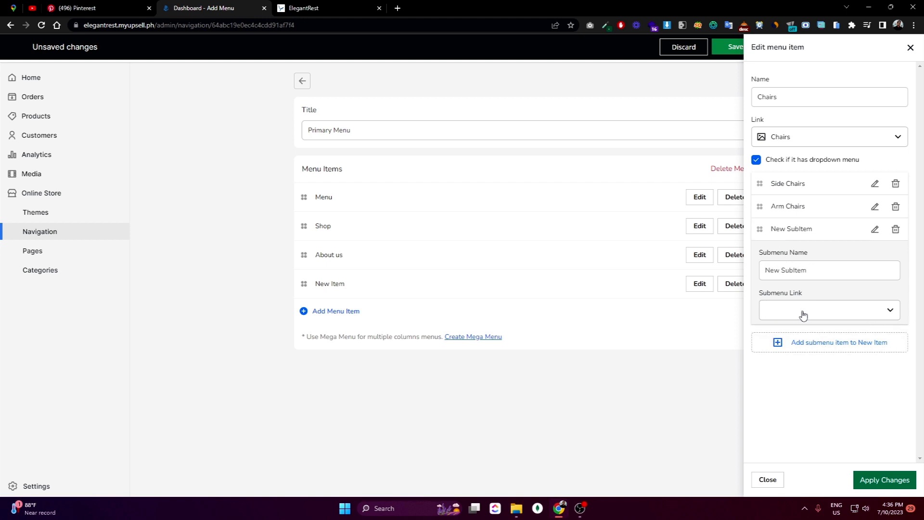
left_click_drag(819, 275, 706, 278)
type("Stool Chair")
left_click(820, 313)
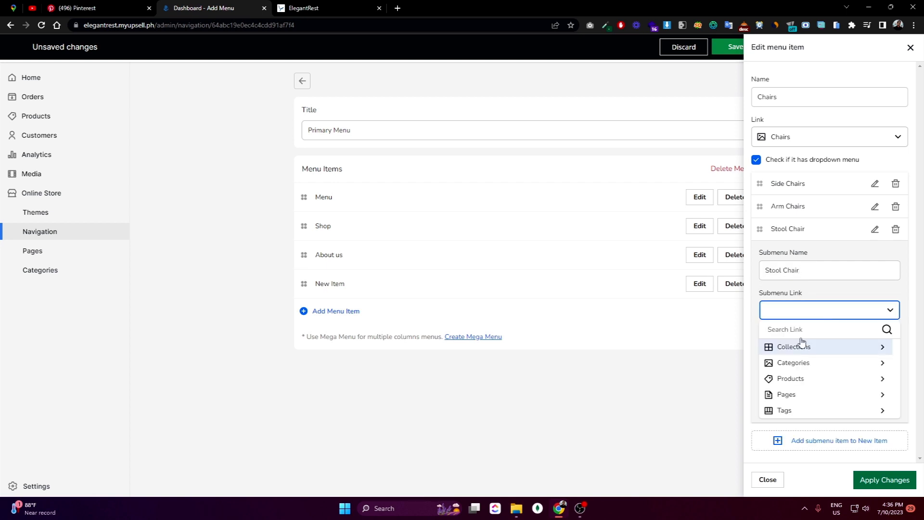
left_click(809, 411)
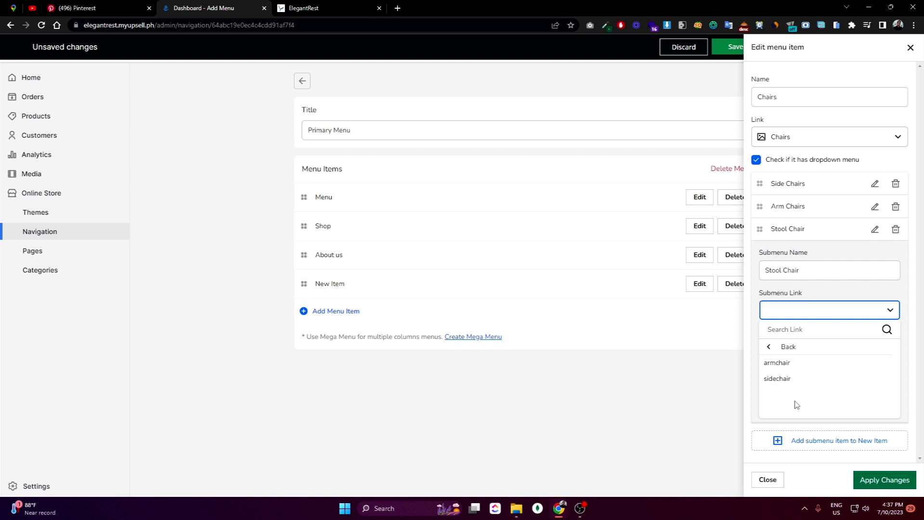
left_click(749, 413)
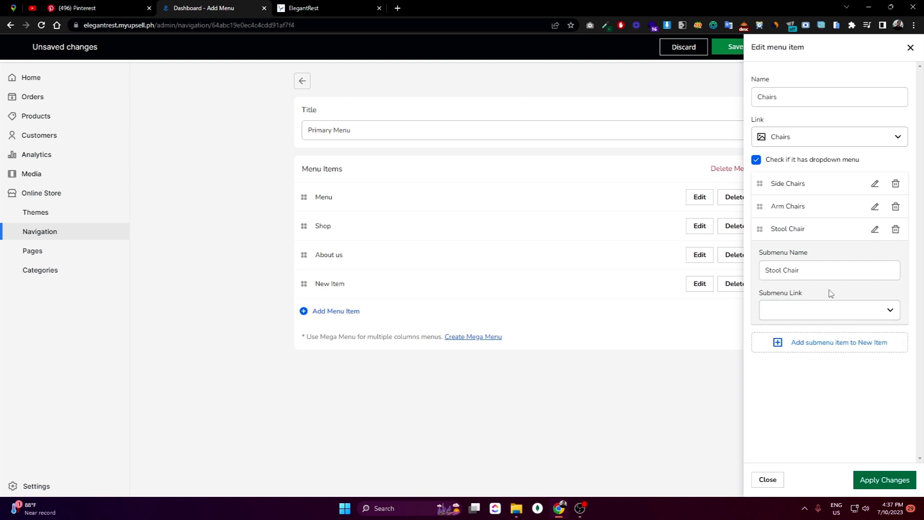
Step: Apply the Chairs item changes, save the Primary Menu and reload the storefront homepage
left_click(884, 480)
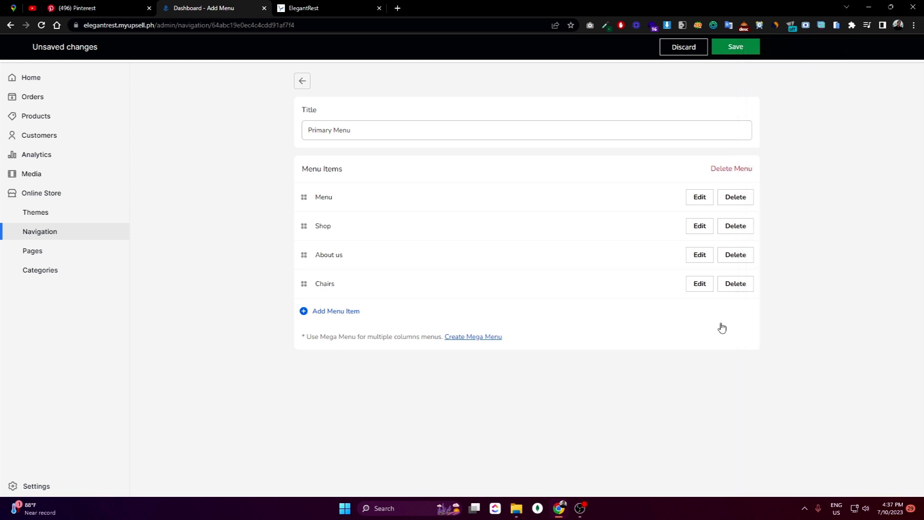
left_click(738, 52)
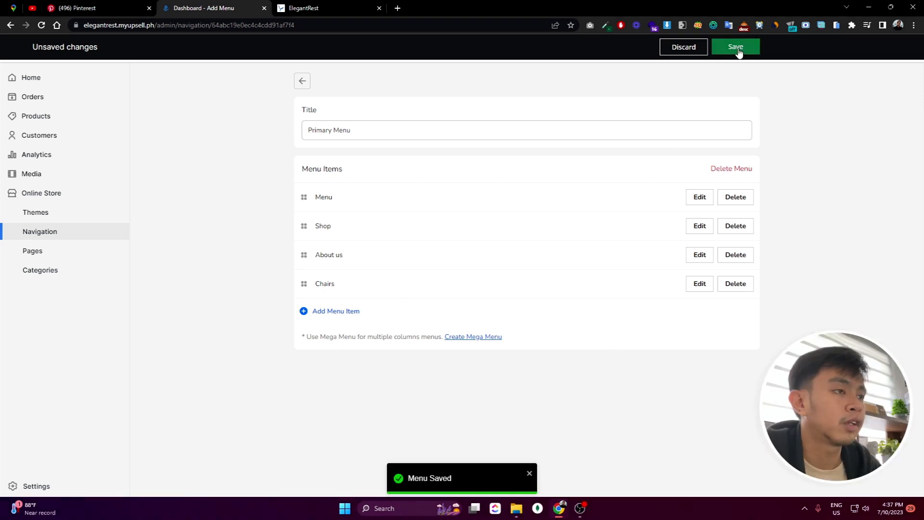
left_click(290, 5)
key("F5")
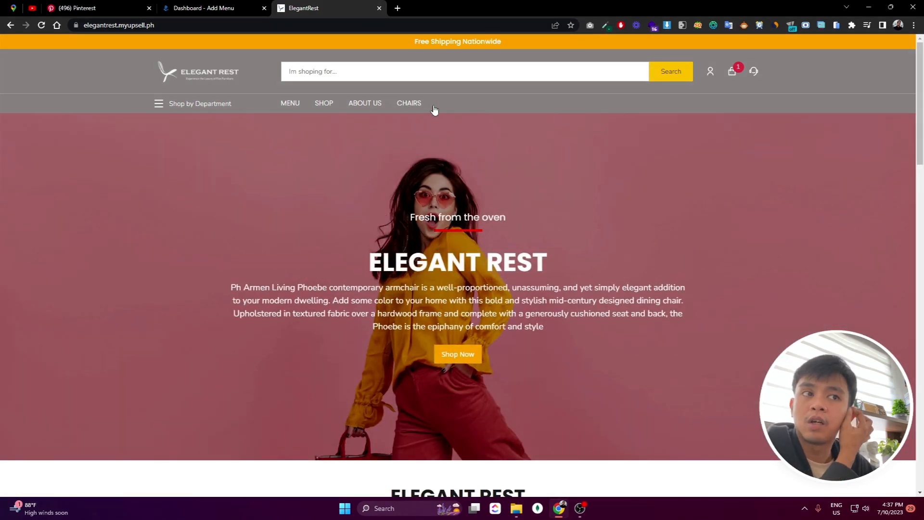
Step: Open the storefront's Chairs page from the header menu and look through its products
mouse_move(423, 103)
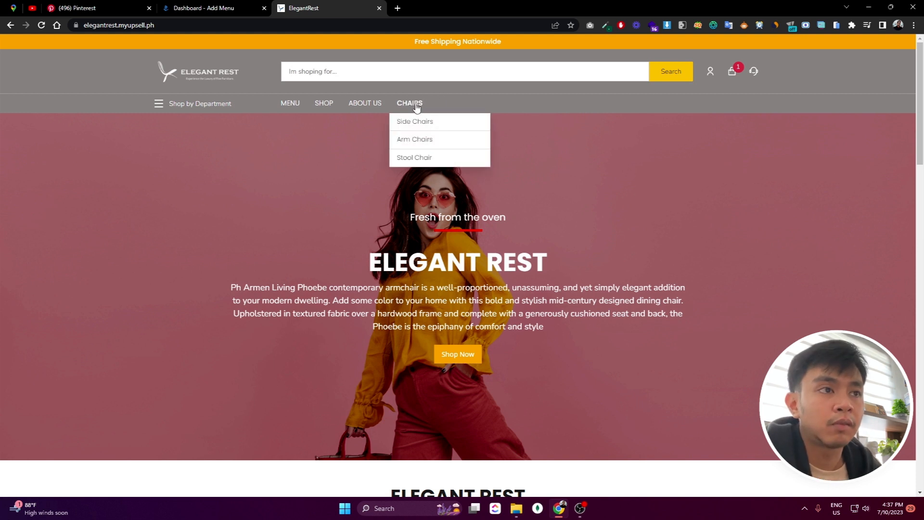
left_click(416, 104)
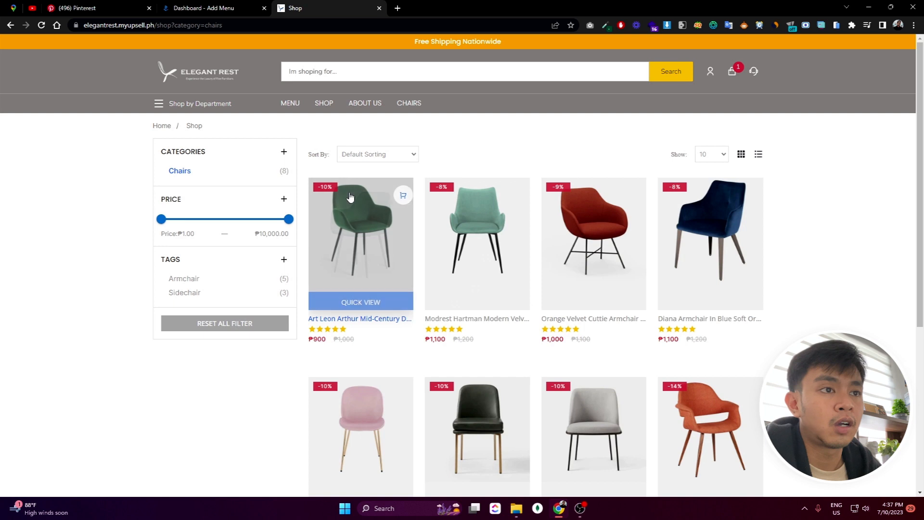
scroll(377, 180, "down", 5)
scroll(532, 229, "up", 5)
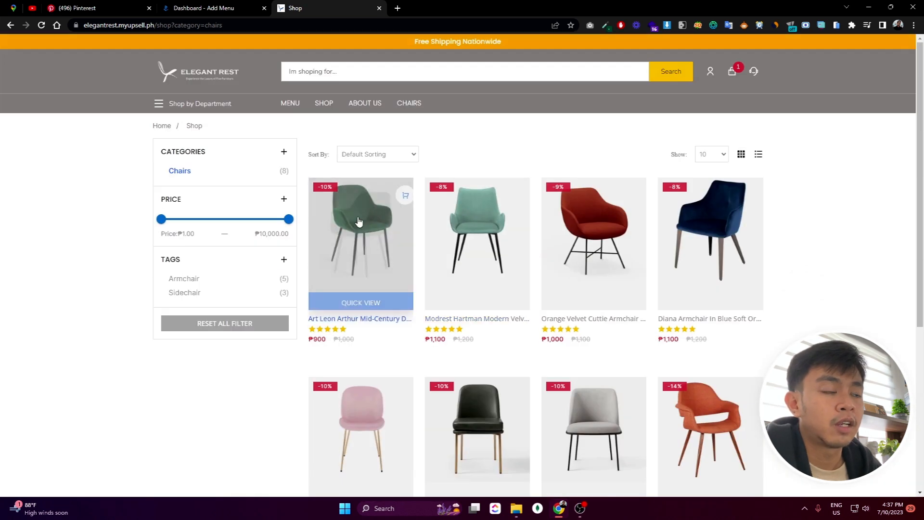
scroll(358, 221, "down", 5)
scroll(463, 140, "up", 5)
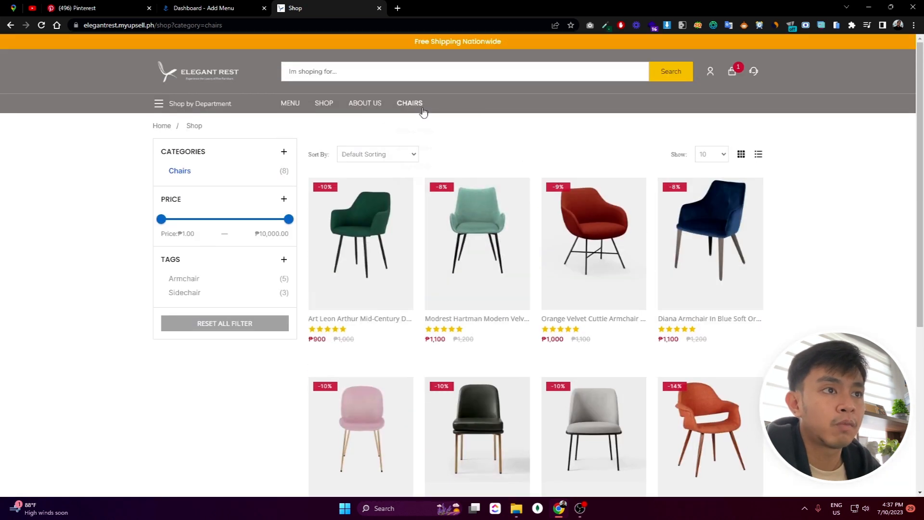
Step: Test the header's Side Chairs, Chairs and Arm Chairs links to check which products each page shows
mouse_move(423, 111)
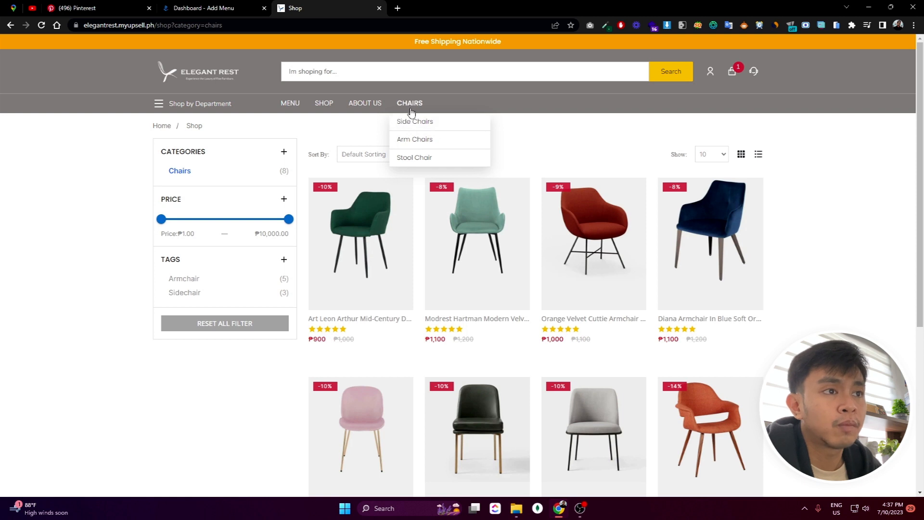
left_click(446, 124)
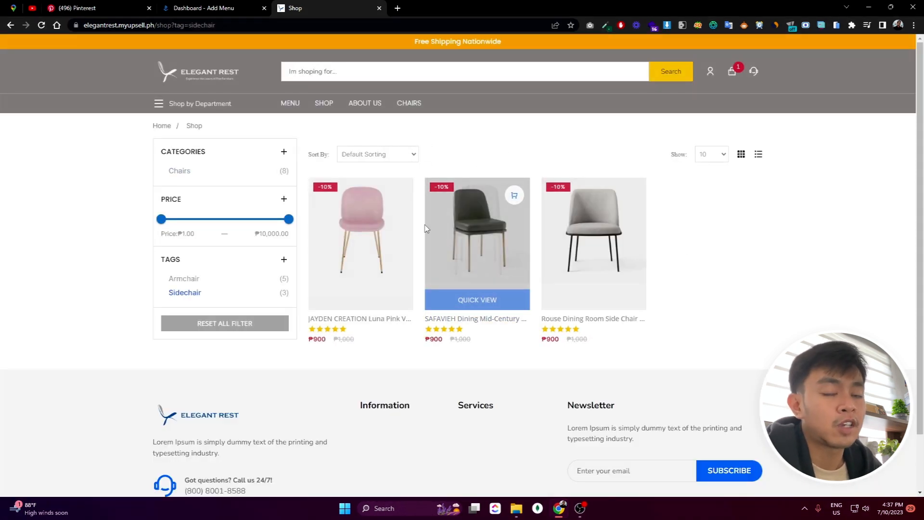
left_click(408, 103)
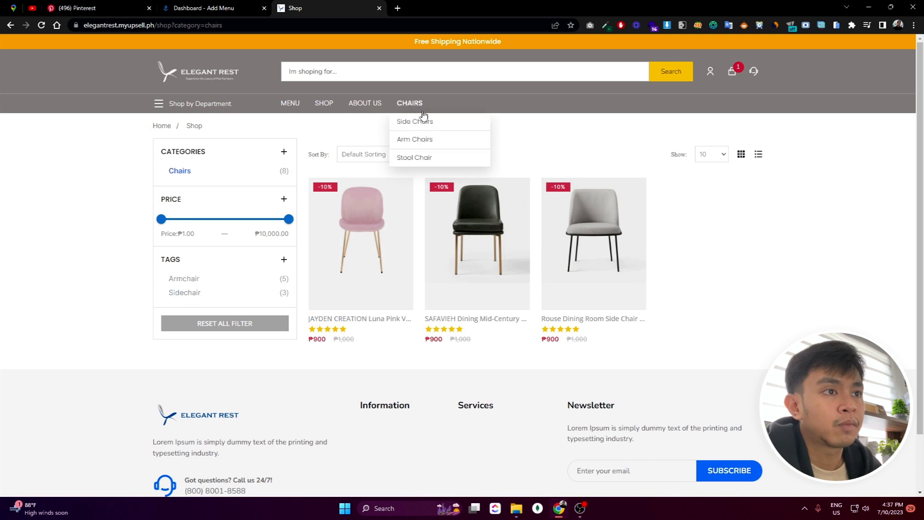
scroll(587, 211, "down", 2)
scroll(587, 212, "up", 2)
left_click(429, 125)
left_click(414, 140)
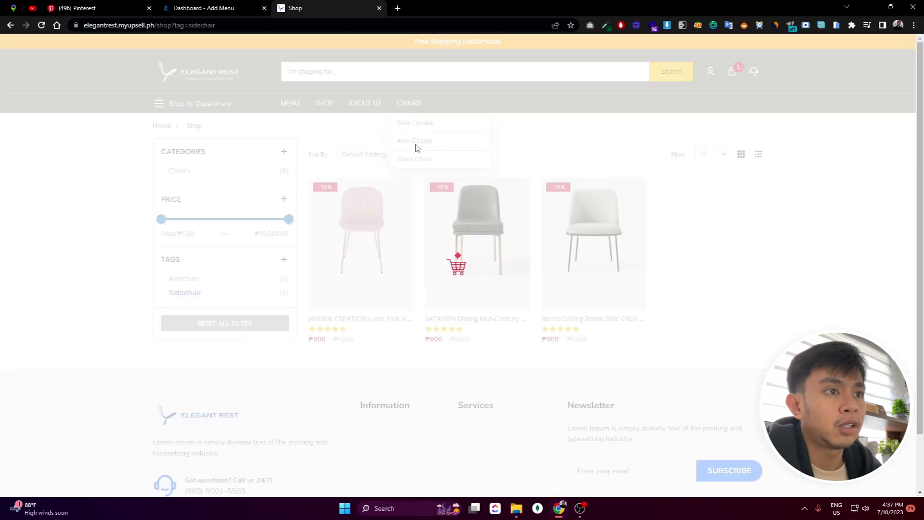
Step: Look through the products shown on the storefront's Arm Chairs page
scroll(443, 268, "down", 3)
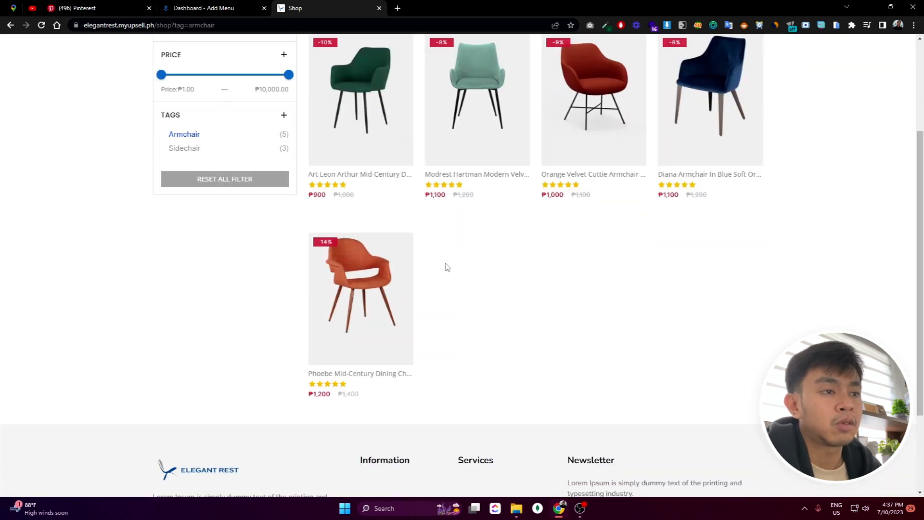
scroll(429, 209, "up", 2)
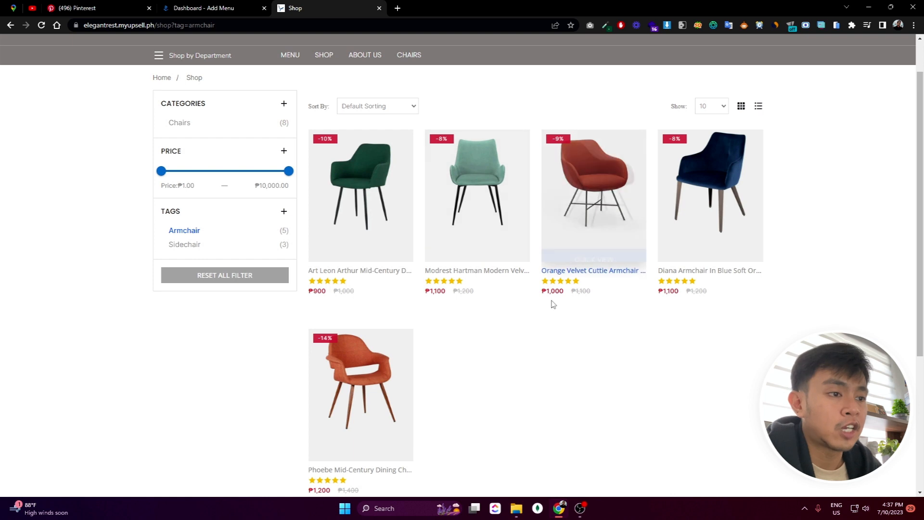
scroll(492, 362, "up", 1)
Step: Add a menu item named "Tables" to the Primary Menu in the dashboard and link it to the Tables category
left_click(210, 6)
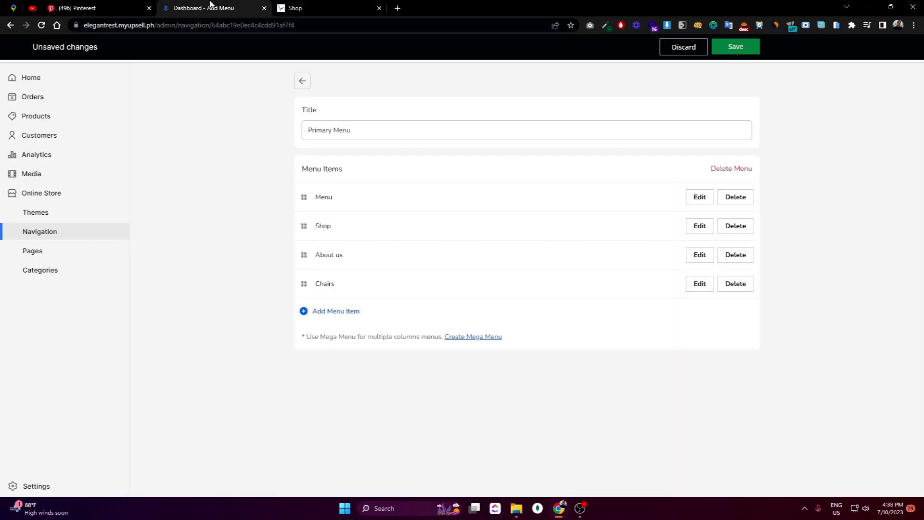
left_click(343, 311)
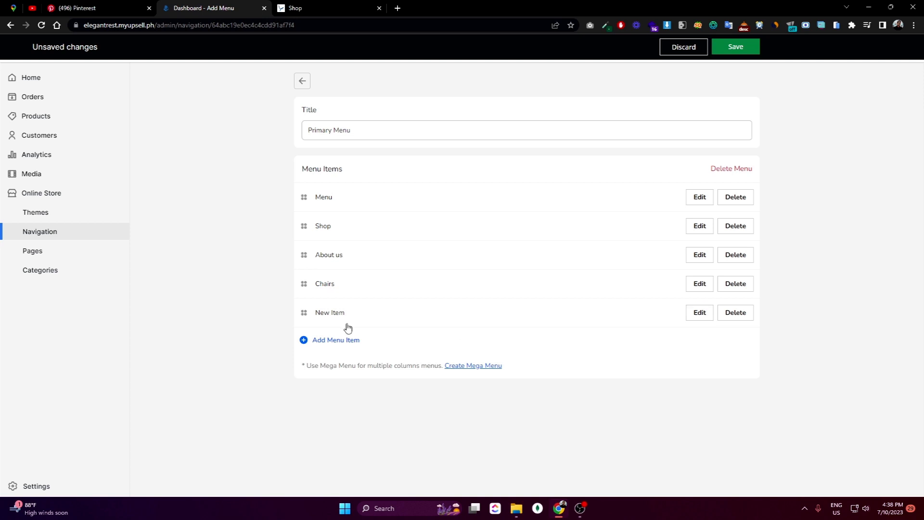
left_click(700, 313)
triple_click(824, 99)
type("Tables")
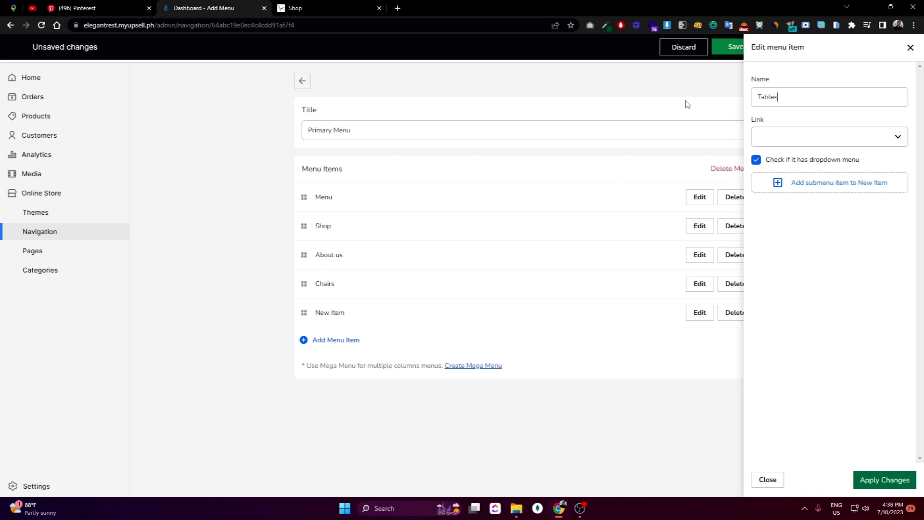
left_click(774, 136)
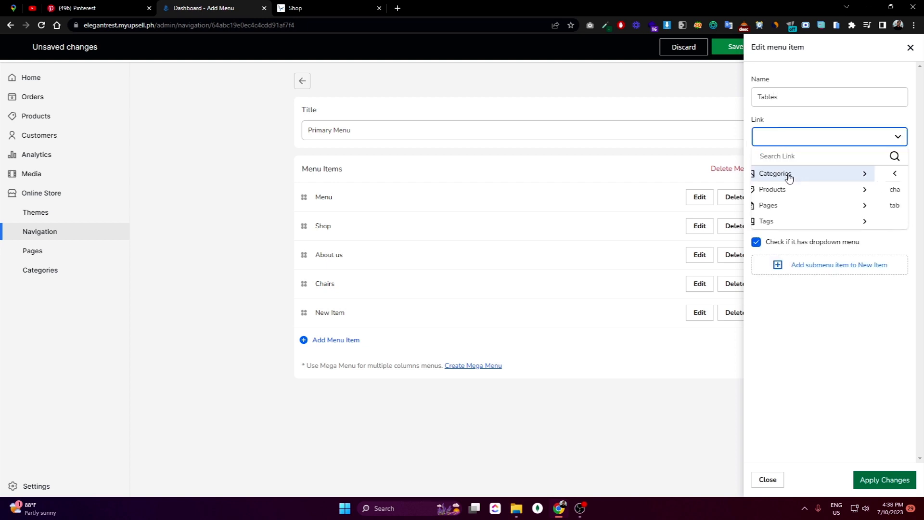
left_click(785, 174)
left_click(793, 206)
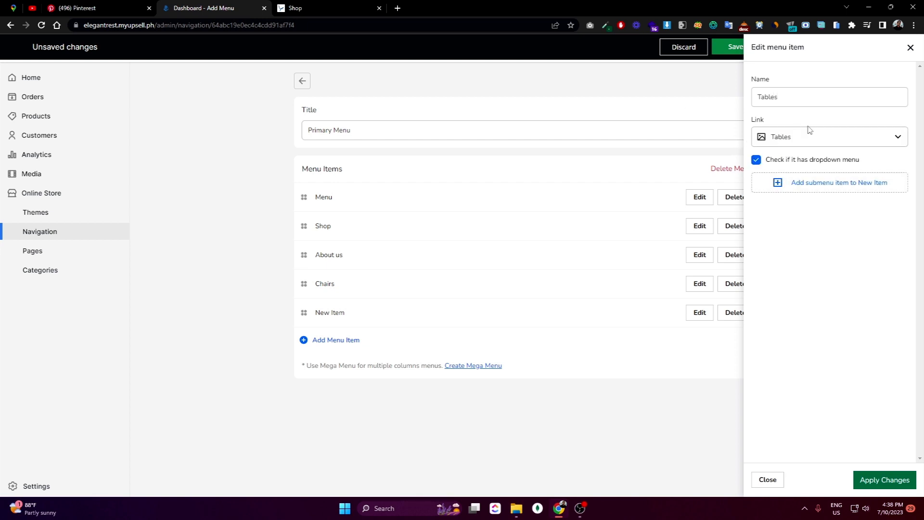
Step: Add a submenu item named "Round Tables" under Tables, check the available tags and leave its link empty
left_click(805, 183)
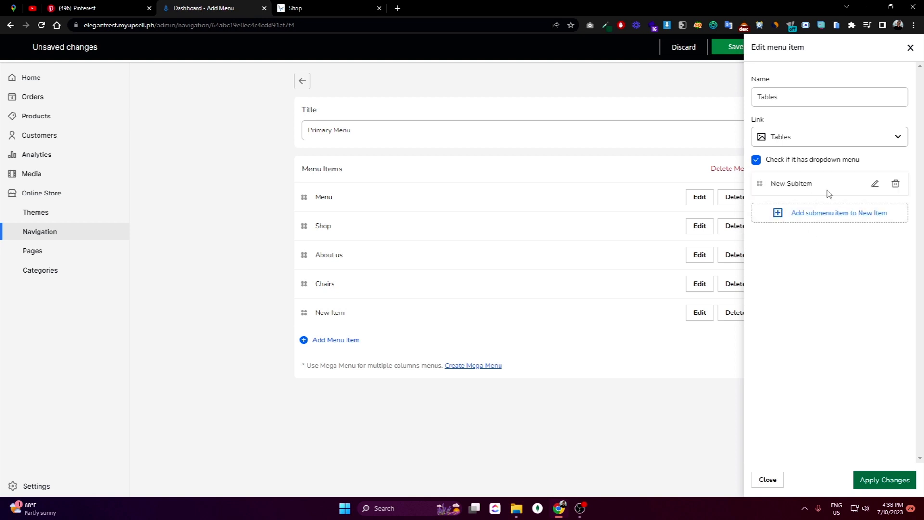
left_click(874, 183)
left_click_drag(847, 224, 725, 213)
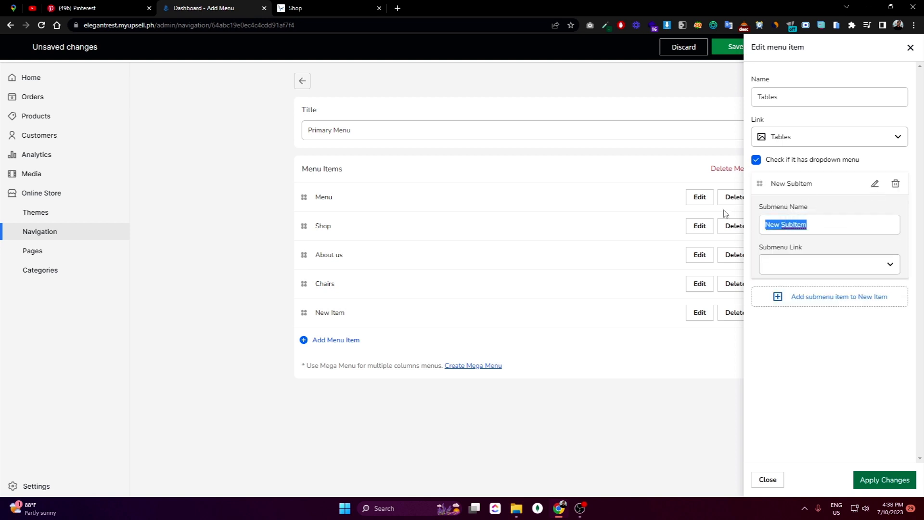
type("Round Tables")
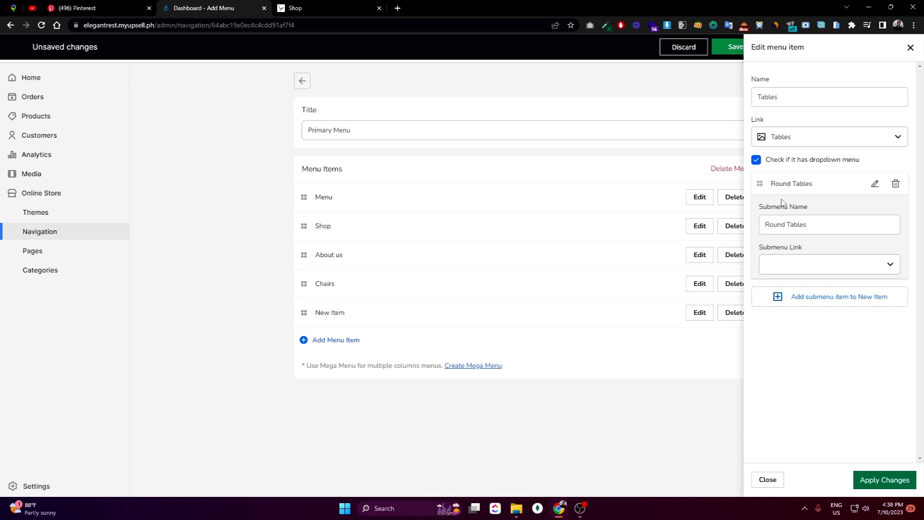
left_click(794, 271)
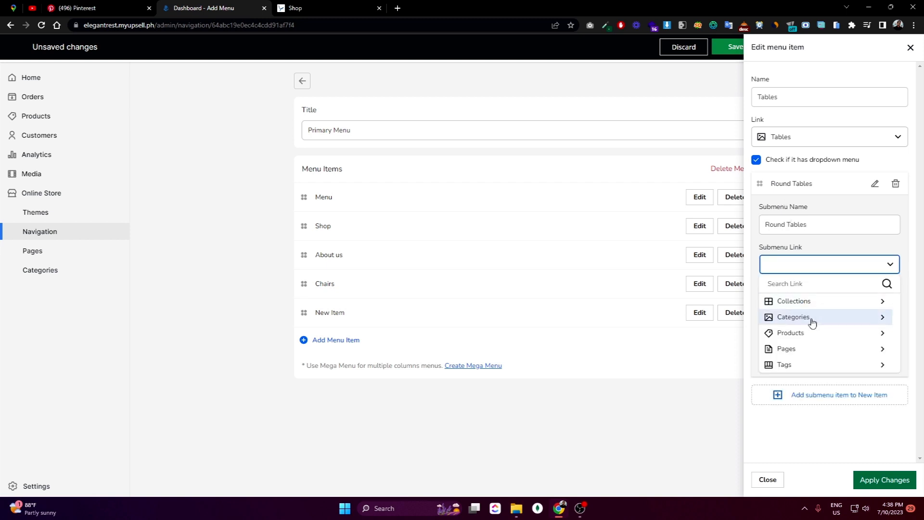
left_click(803, 365)
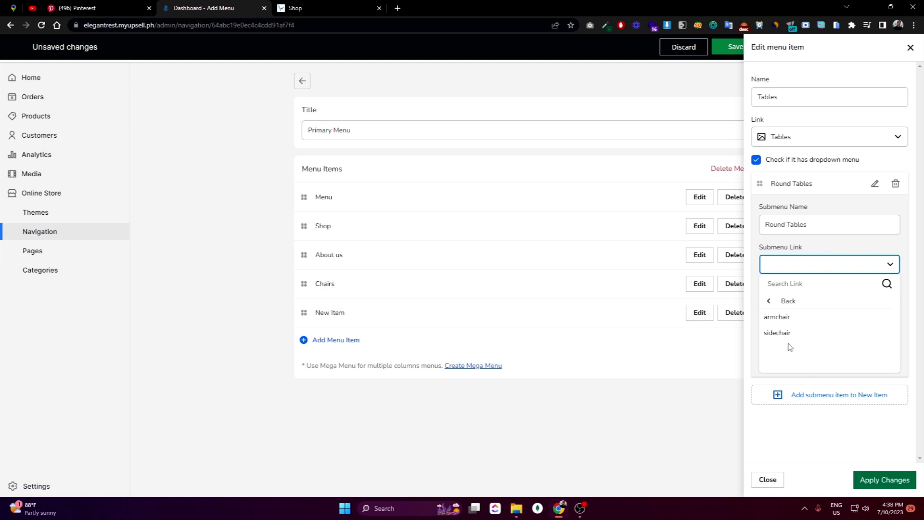
left_click(822, 423)
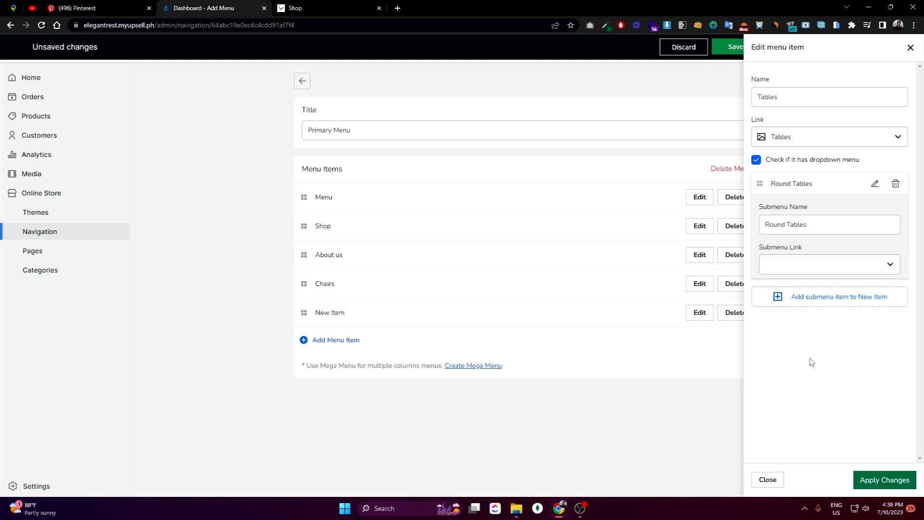
Step: Add a second submenu item named "Dining Tables", check the available tags and leave its link empty
left_click(802, 298)
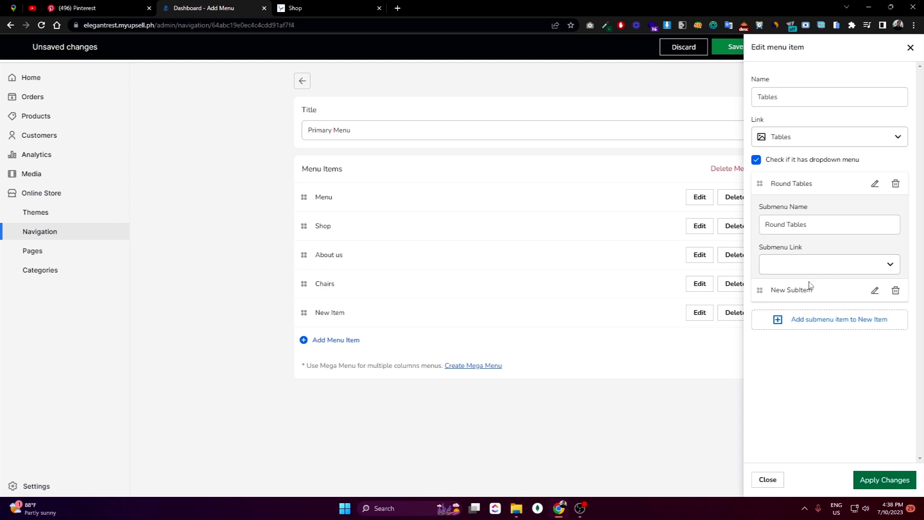
left_click(874, 291)
left_click_drag(809, 250, 657, 254)
type("Din")
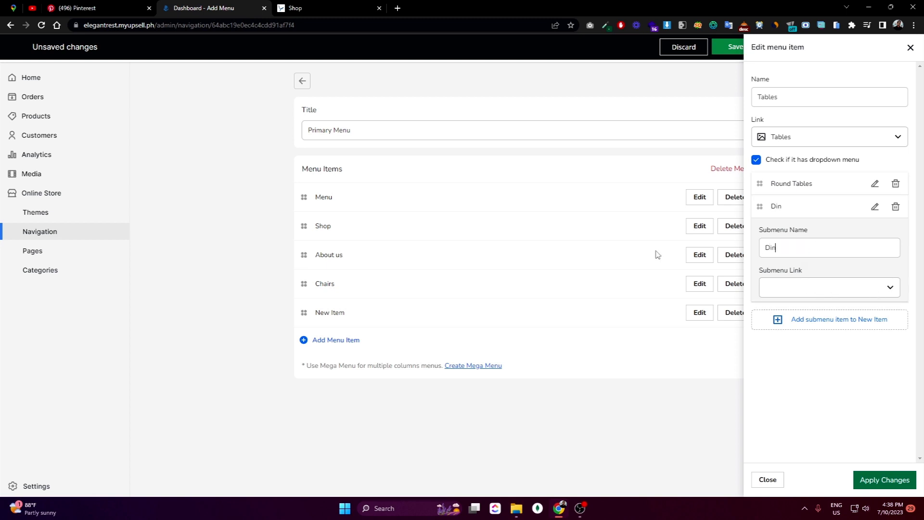
type("nin")
key("ctrl+BackSpace")
type("Dinin")
left_click(797, 287)
left_click(800, 389)
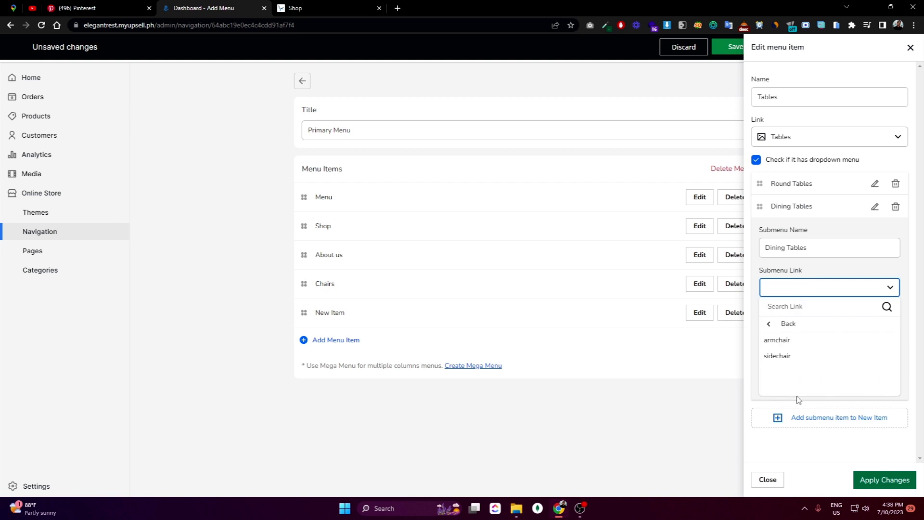
left_click(797, 452)
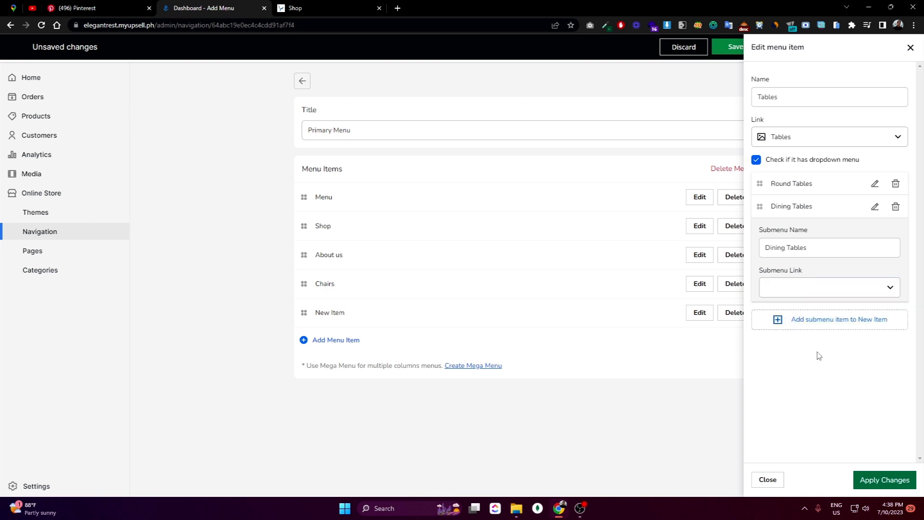
Step: Apply the Tables item changes, save the Primary Menu and open the storefront homepage
left_click(884, 480)
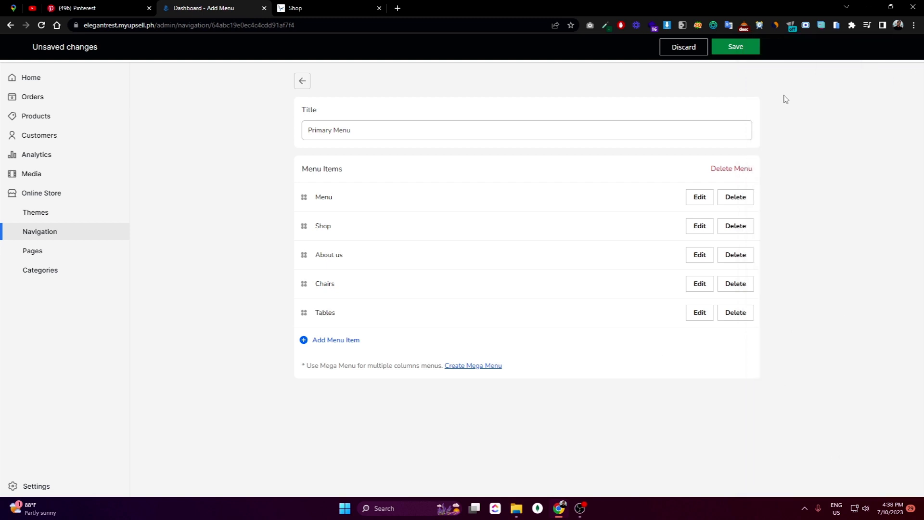
left_click(735, 46)
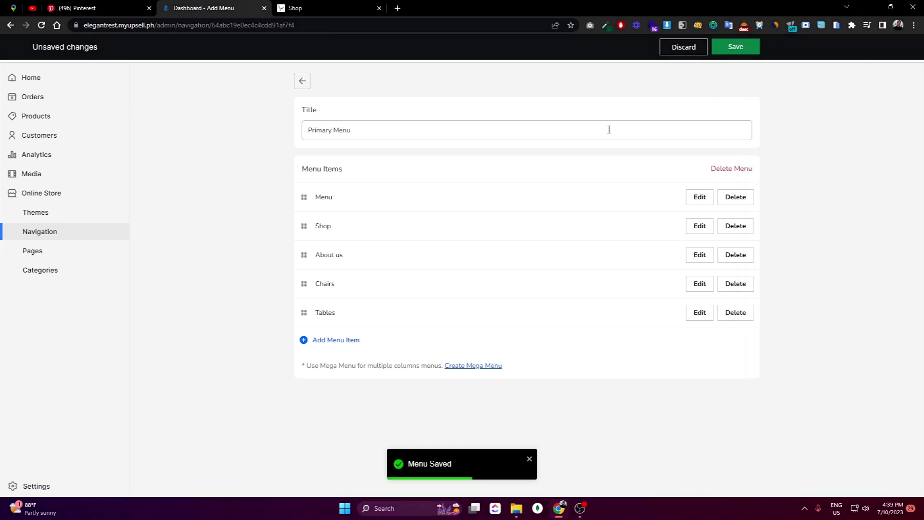
left_click(335, 6)
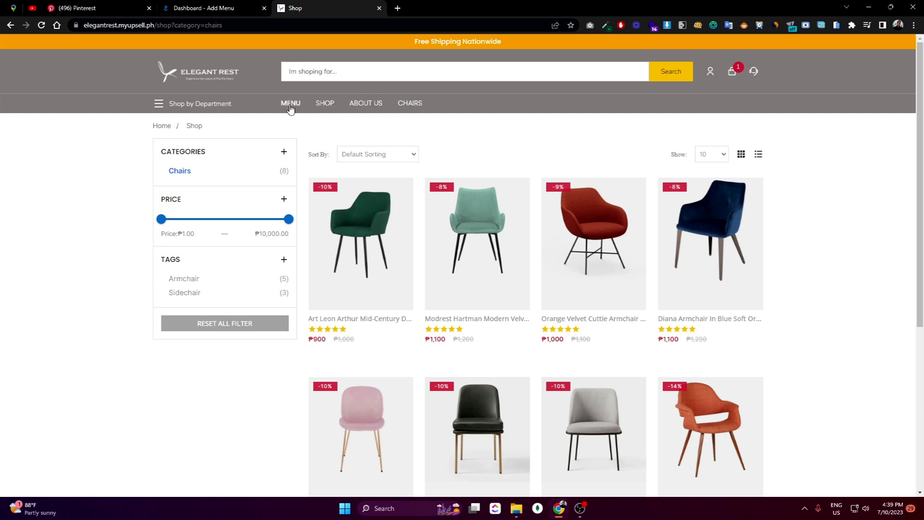
left_click(219, 80)
Step: Check the Tables dropdown in the storefront header and open the Tables category page
mouse_move(460, 105)
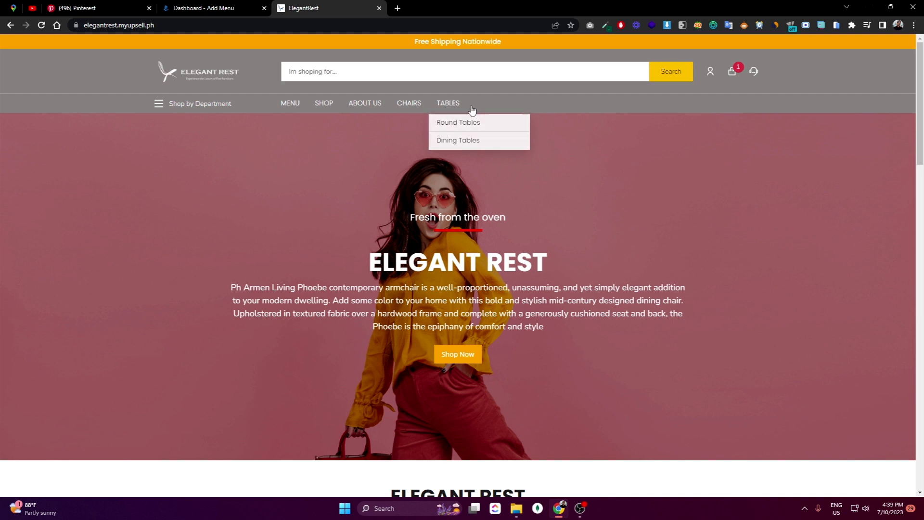
left_click(448, 104)
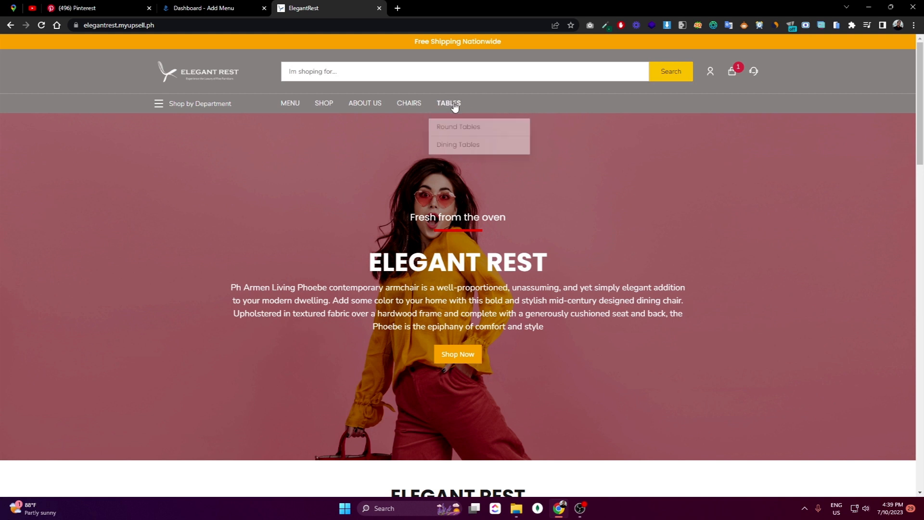
mouse_move(455, 107)
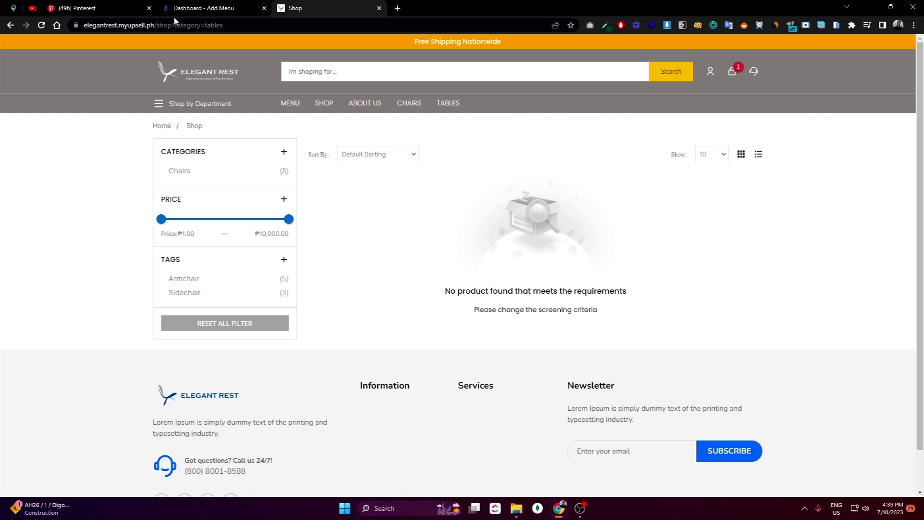
Step: Add three more menu items with their default names after Tables in the dashboard and save the Primary Menu
left_click(211, 8)
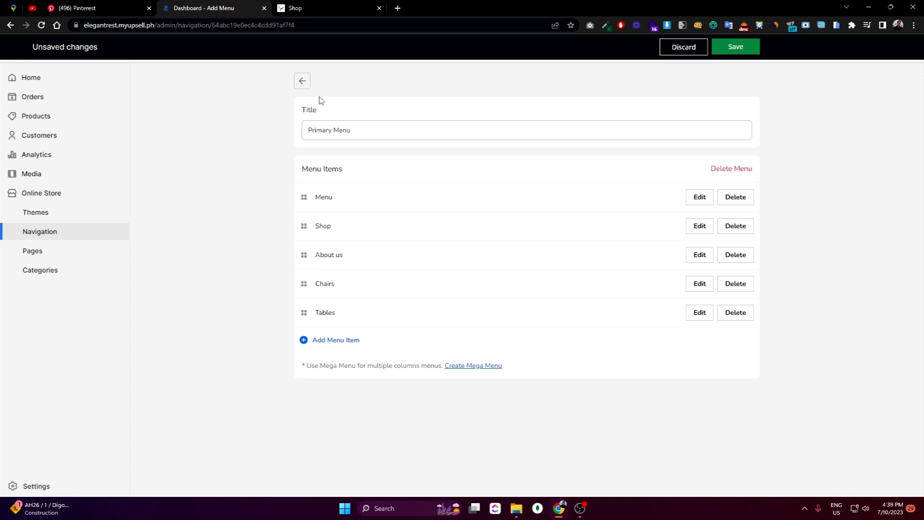
left_click(324, 341)
left_click(332, 368)
left_click(325, 397)
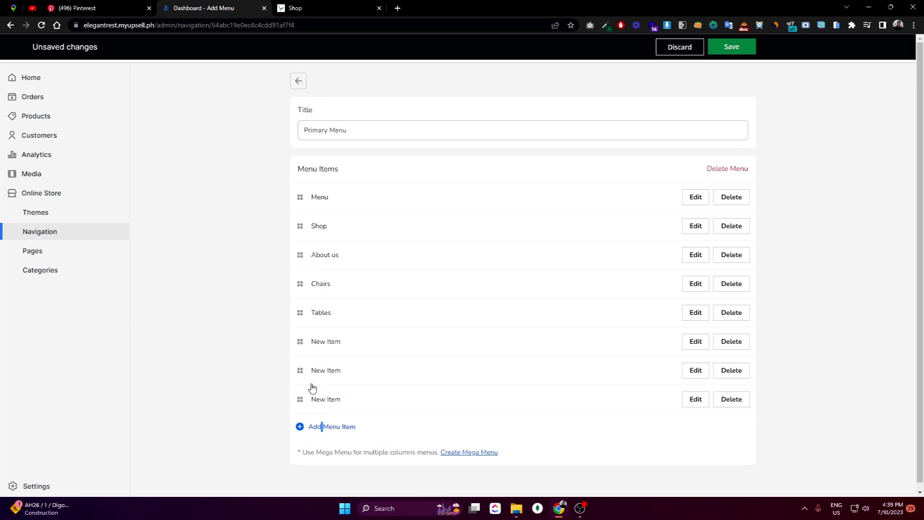
left_click(725, 46)
Step: Reload the storefront and test the links of the newly added items in the header menu
left_click(338, 5)
key("F5")
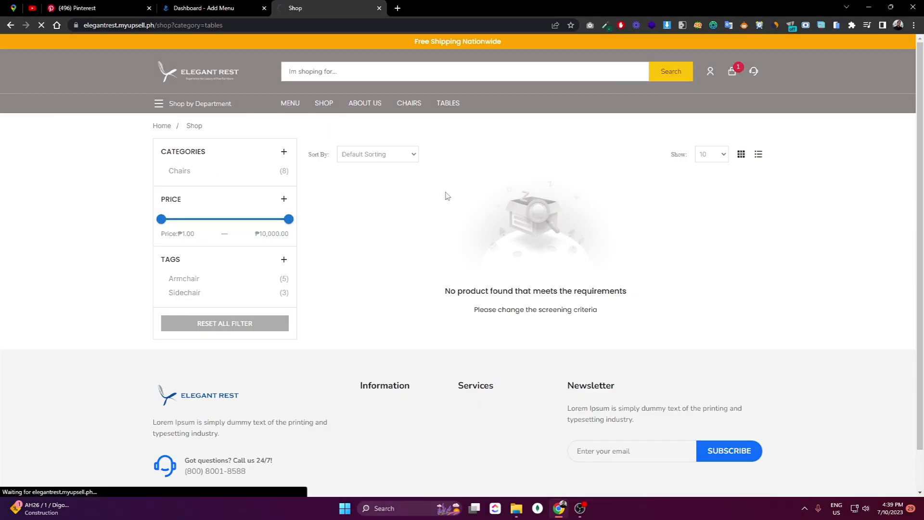
left_click(542, 105)
left_click(493, 105)
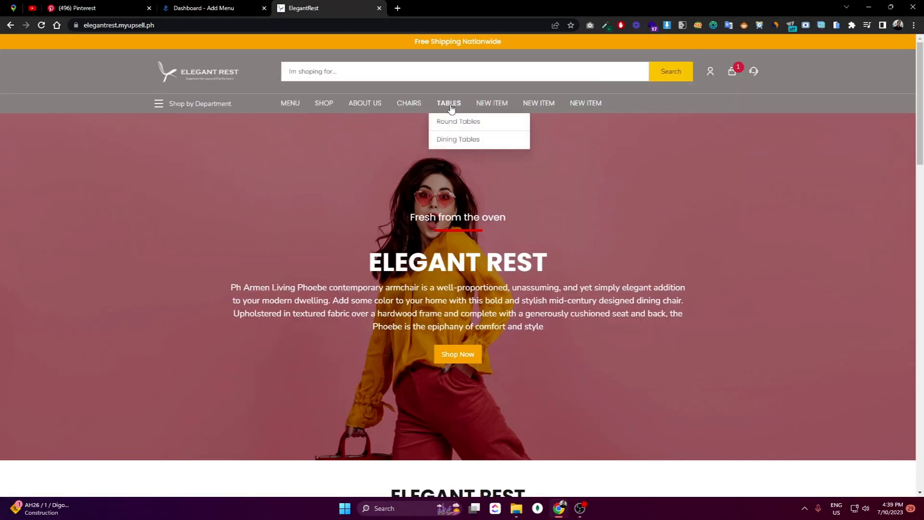